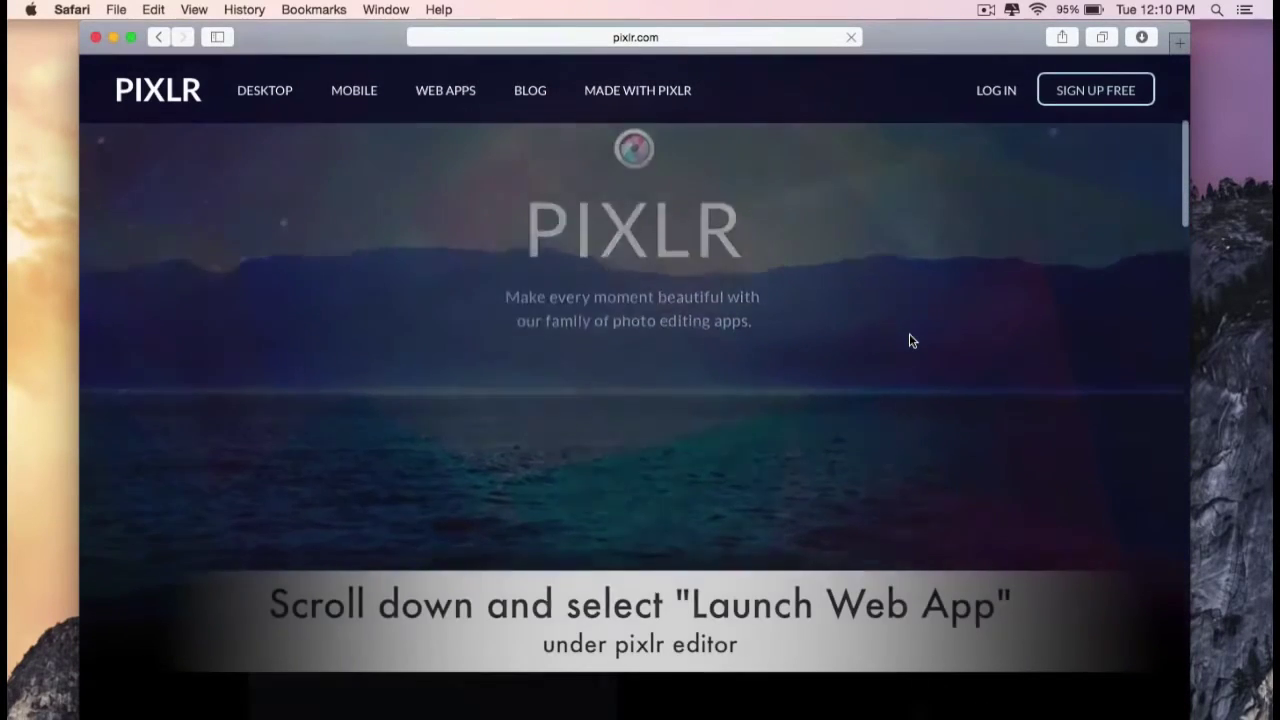
- Scroll down the pixlr.com page and launch the Pixlr Editor web app
scroll(910, 337, "down", 2)
scroll(910, 337, "down", 3)
scroll(910, 341, "down", 1)
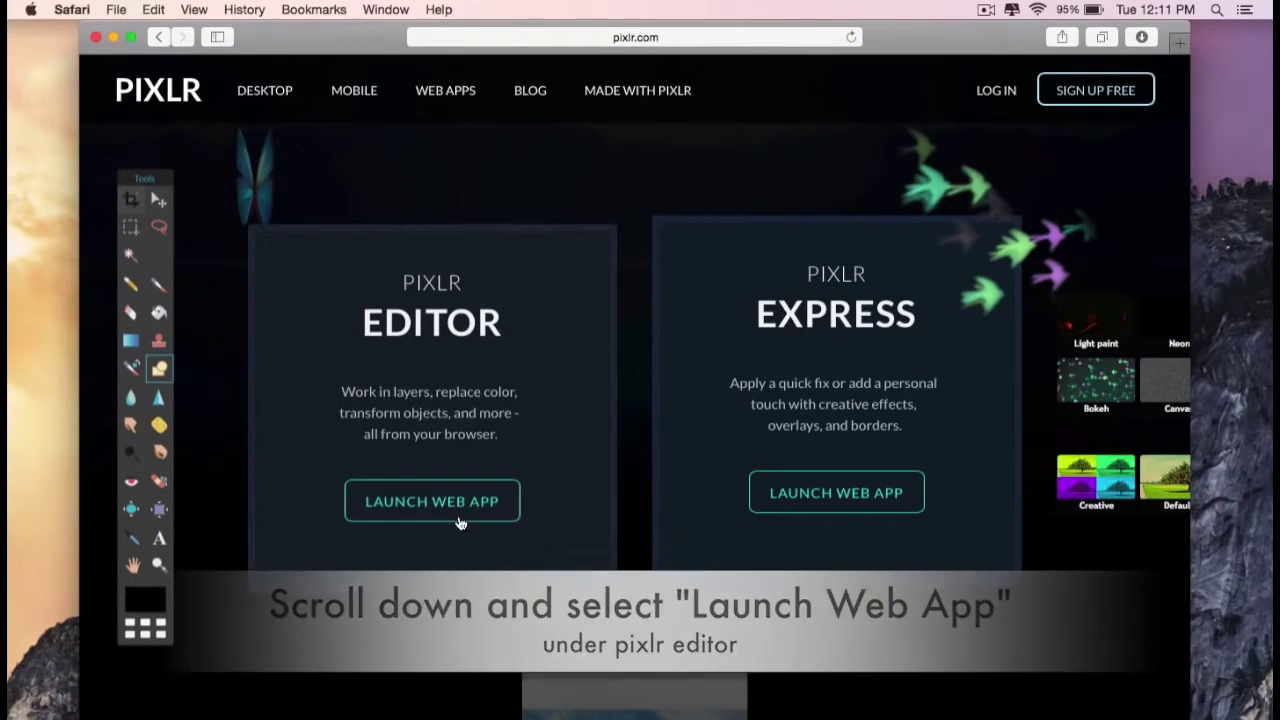
left_click(459, 520)
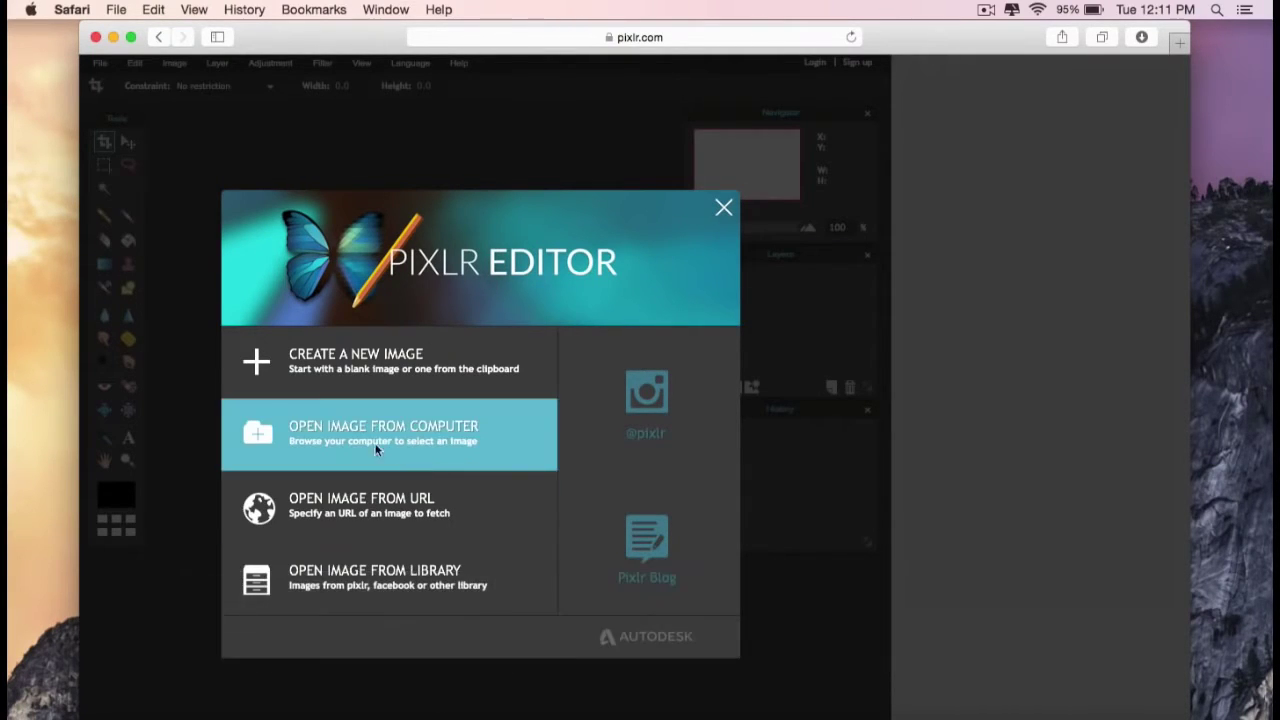
- Open purple outro.pxd from the Downloads folder on the computer
left_click(440, 452)
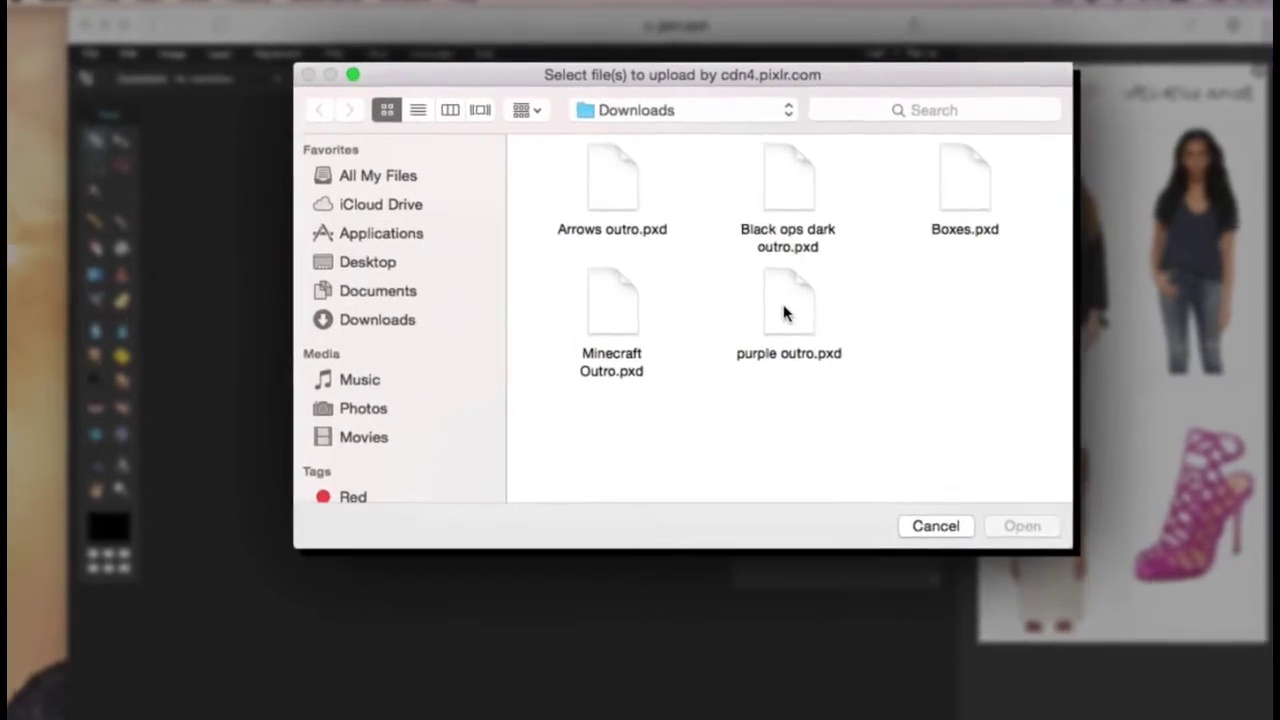
double_click(783, 313)
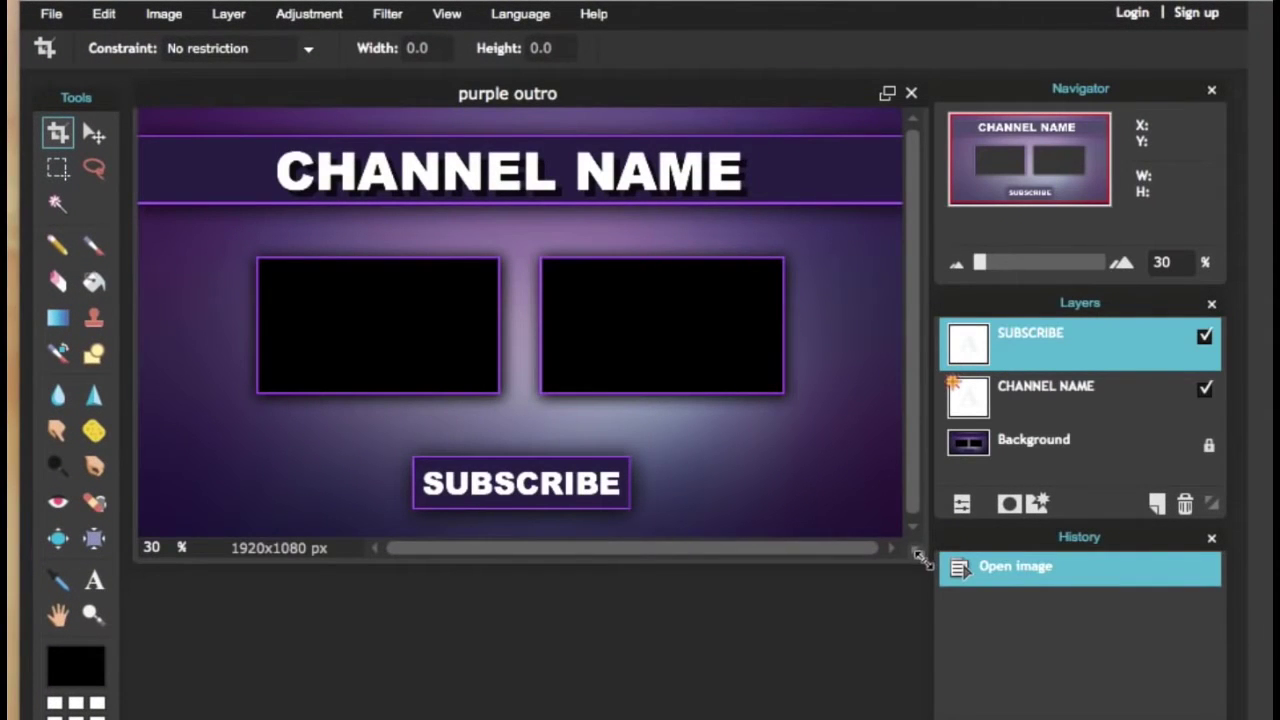
- Enlarge the canvas window and edit the CHANNEL NAME layer's banner text with the Type tool
left_click_drag(920, 560, 928, 712)
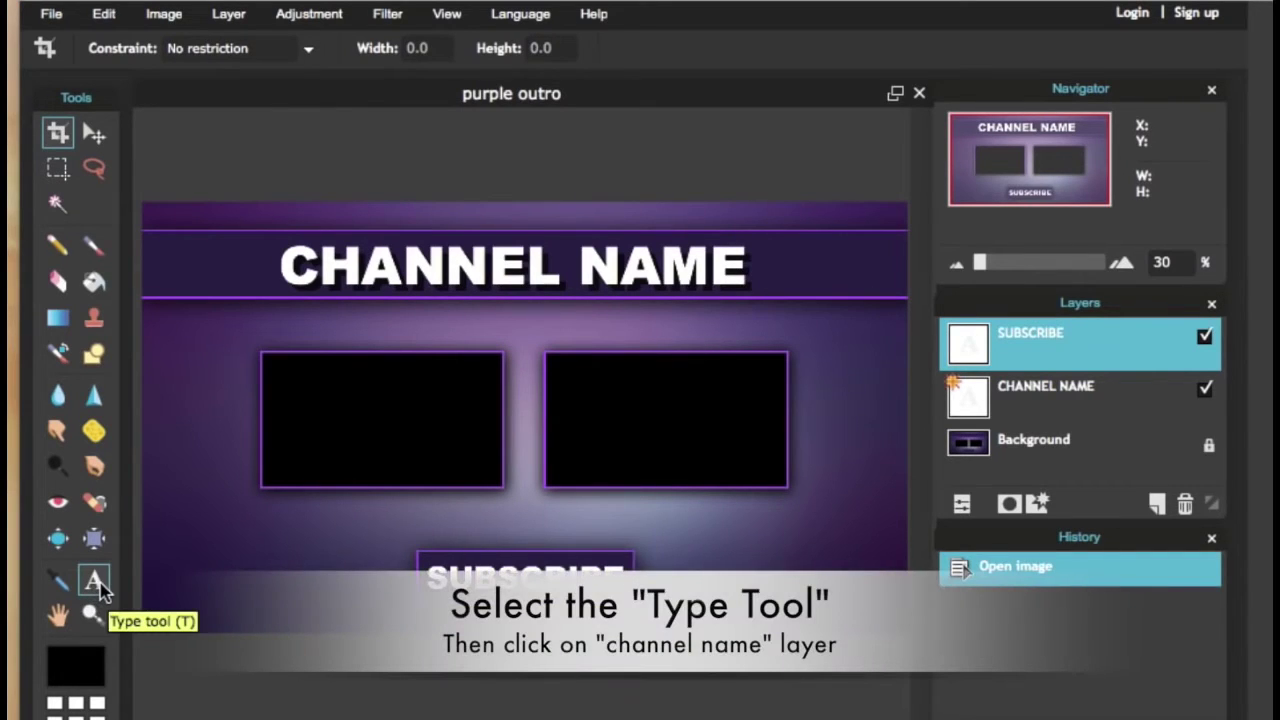
left_click(98, 584)
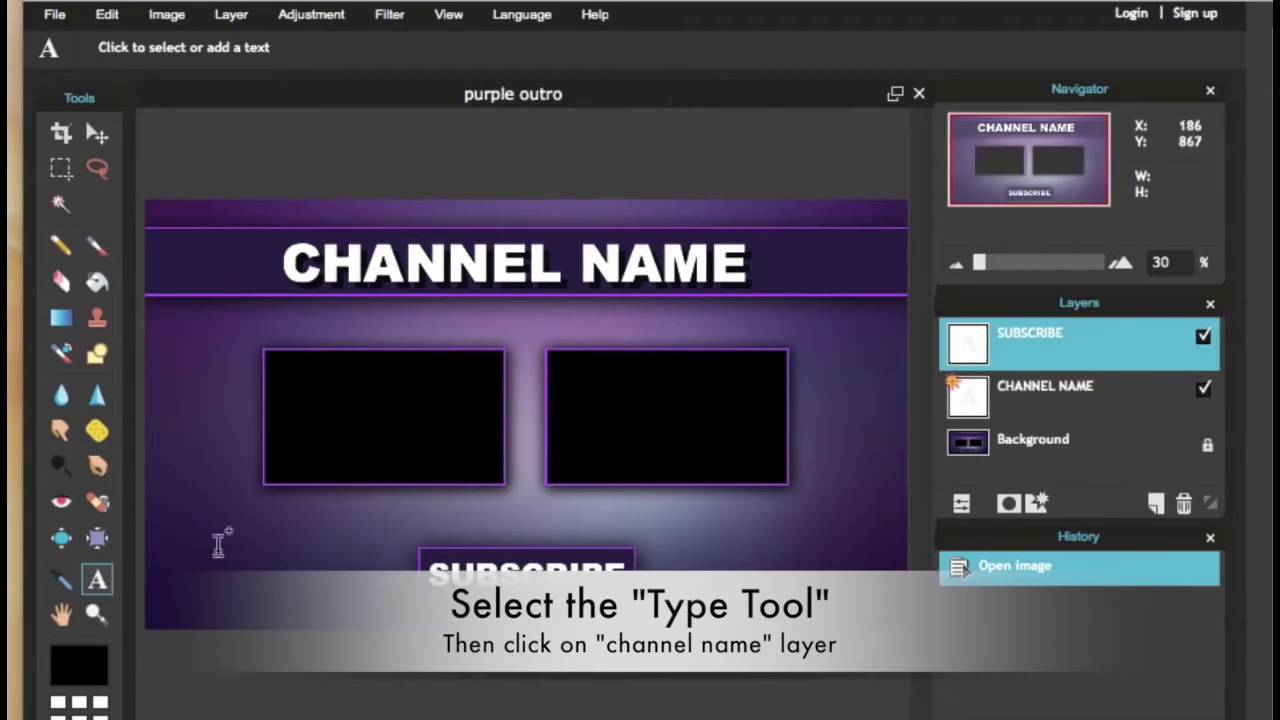
left_click(1055, 406)
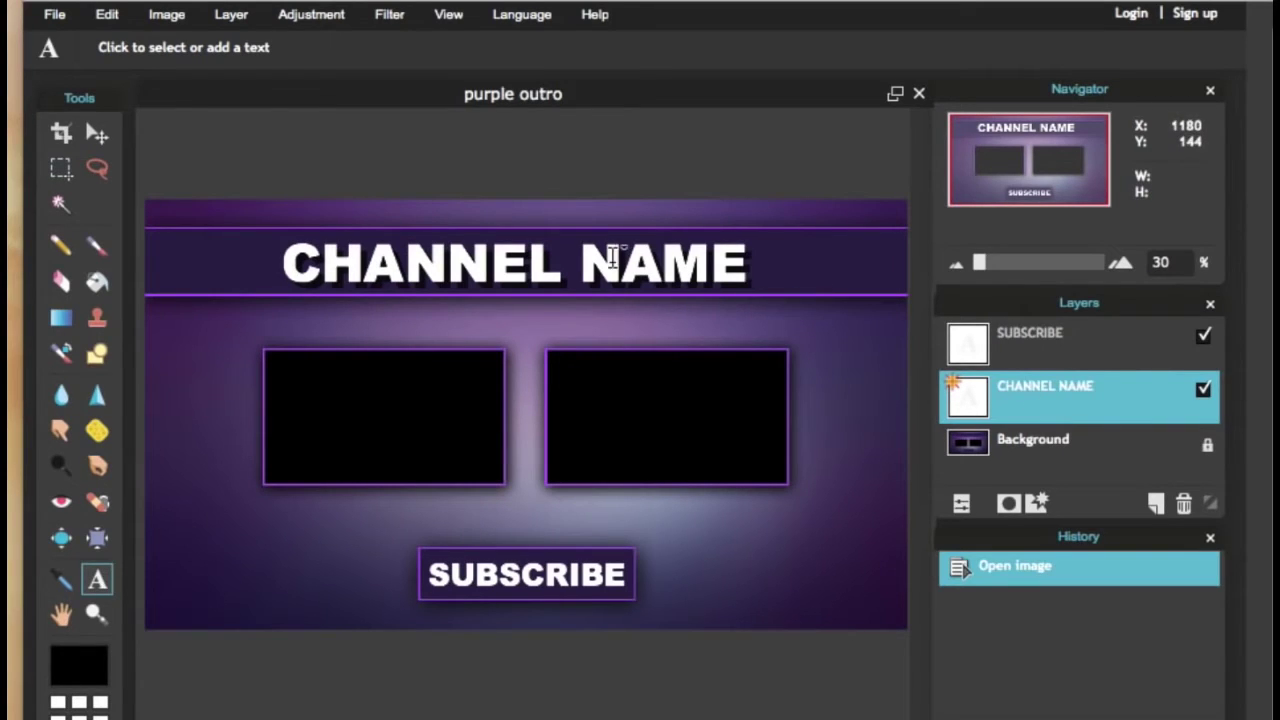
left_click(296, 264)
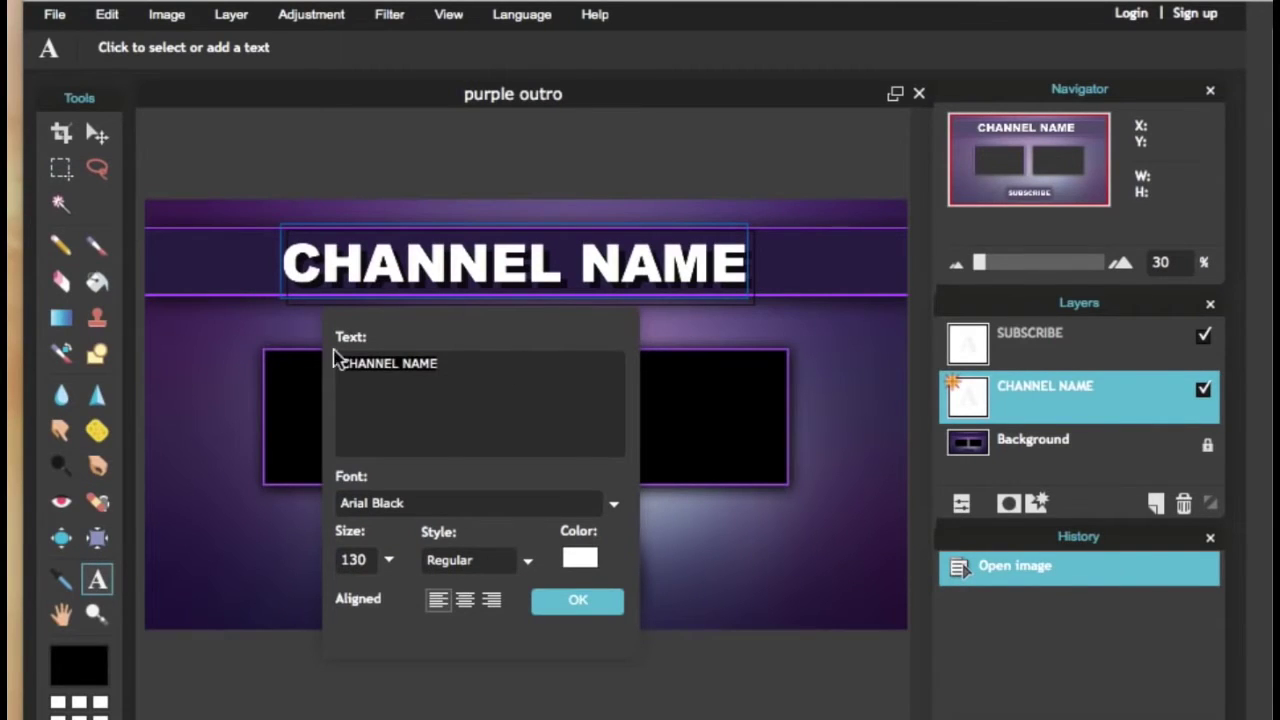
- Replace the banner text with OFFICIALFUNNYCREAM, shrink it to size 114 and shift it left
key("BackSpace")
key("BackSpace")
key("BackSpace")
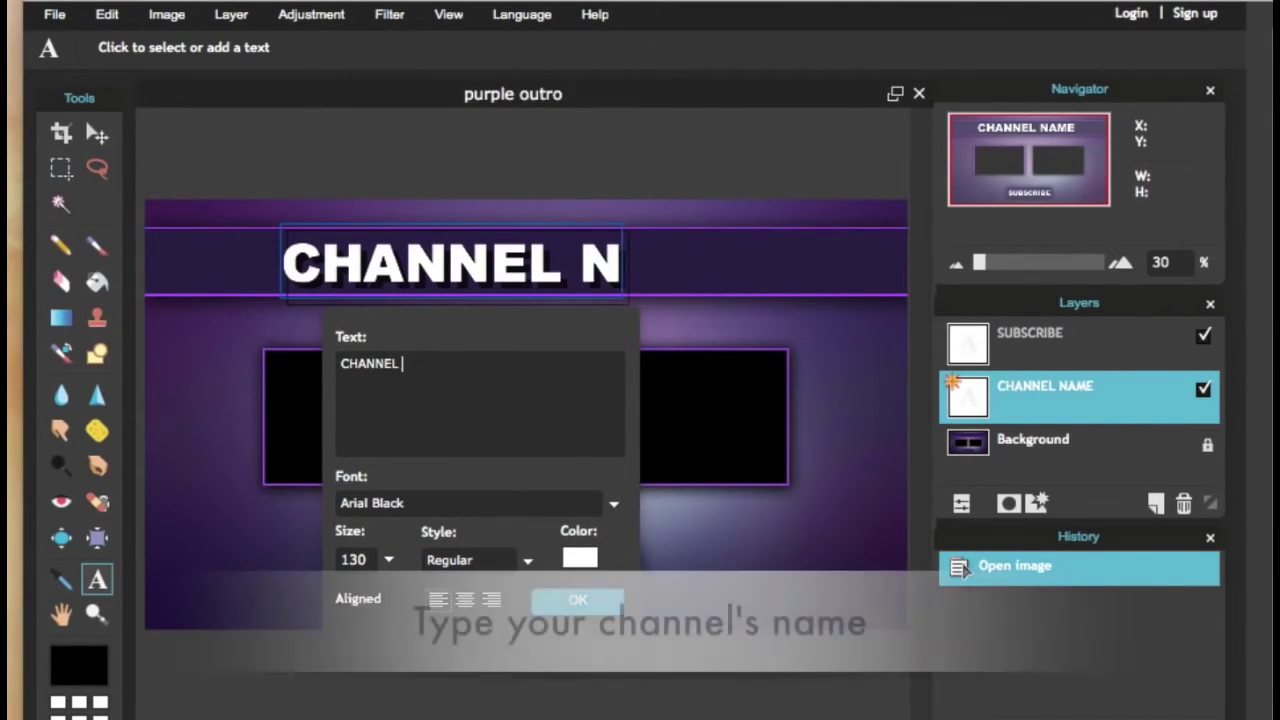
key("BackSpace")
key("BackSpace")
key("BackSpace")
key("BackSpace")
key("BackSpace")
key("BackSpace")
key("BackSpace")
key("BackSpace")
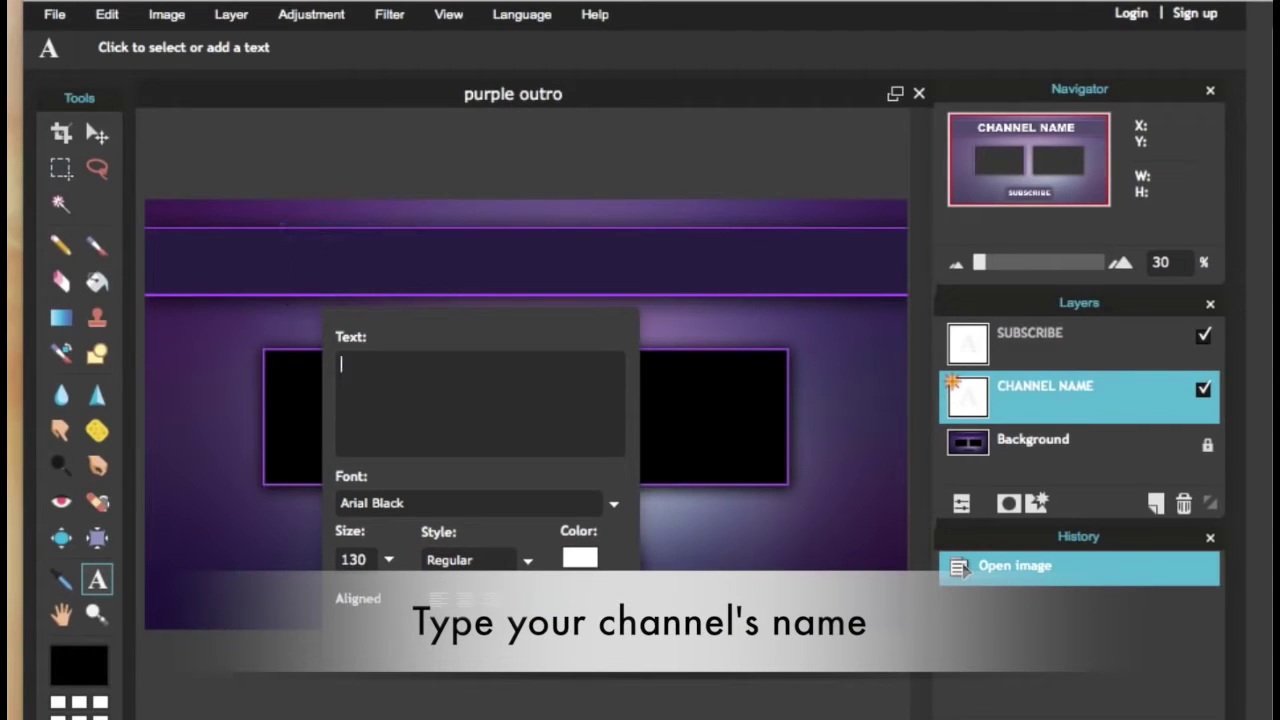
type("O")
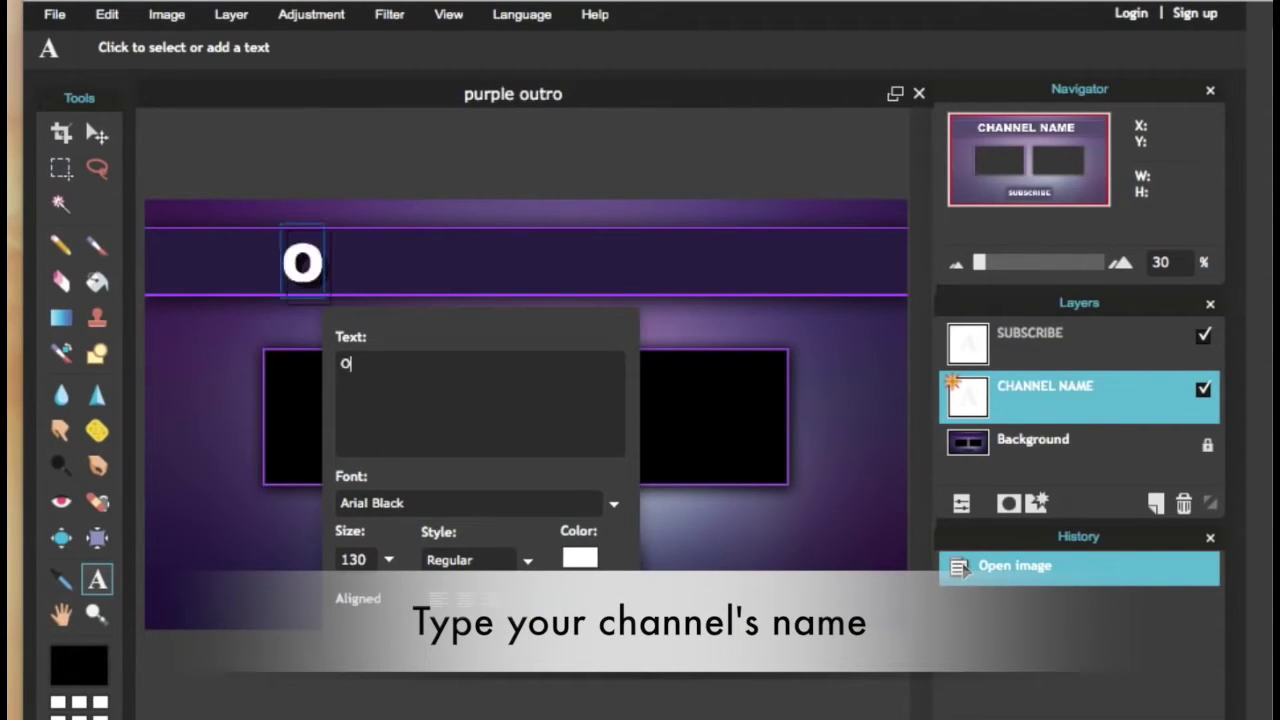
type("FFI")
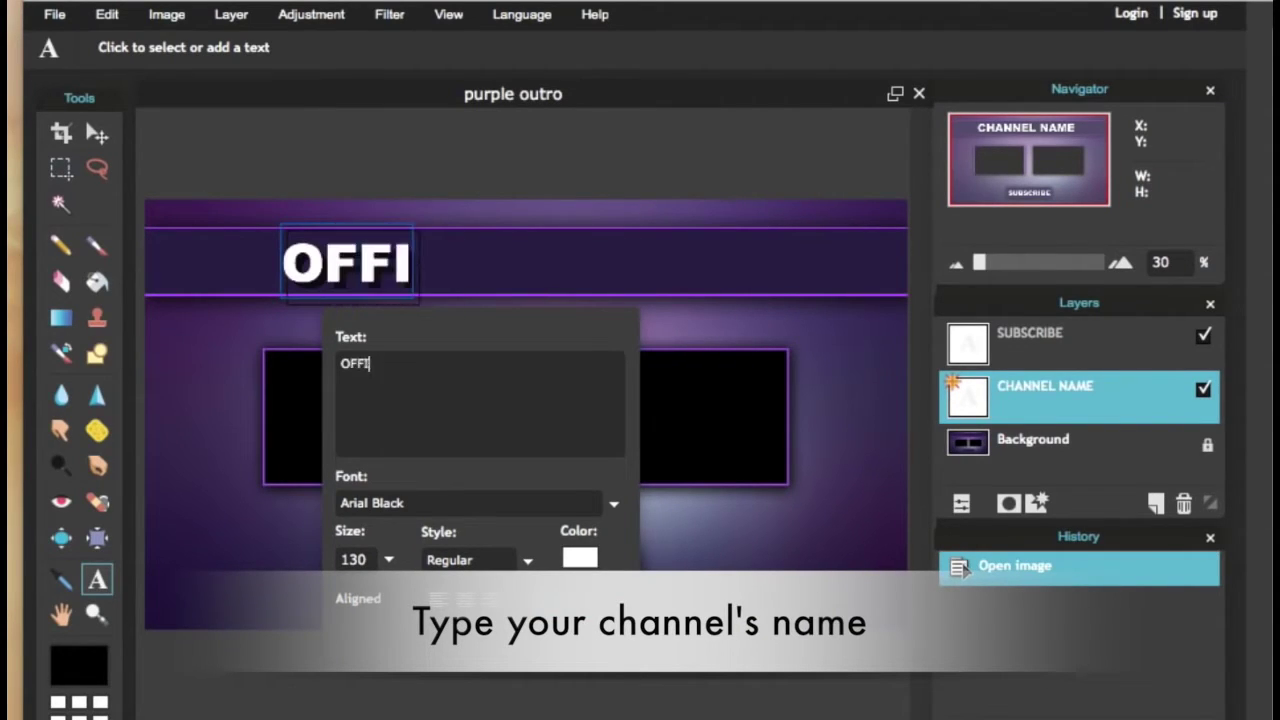
type("CIALFU")
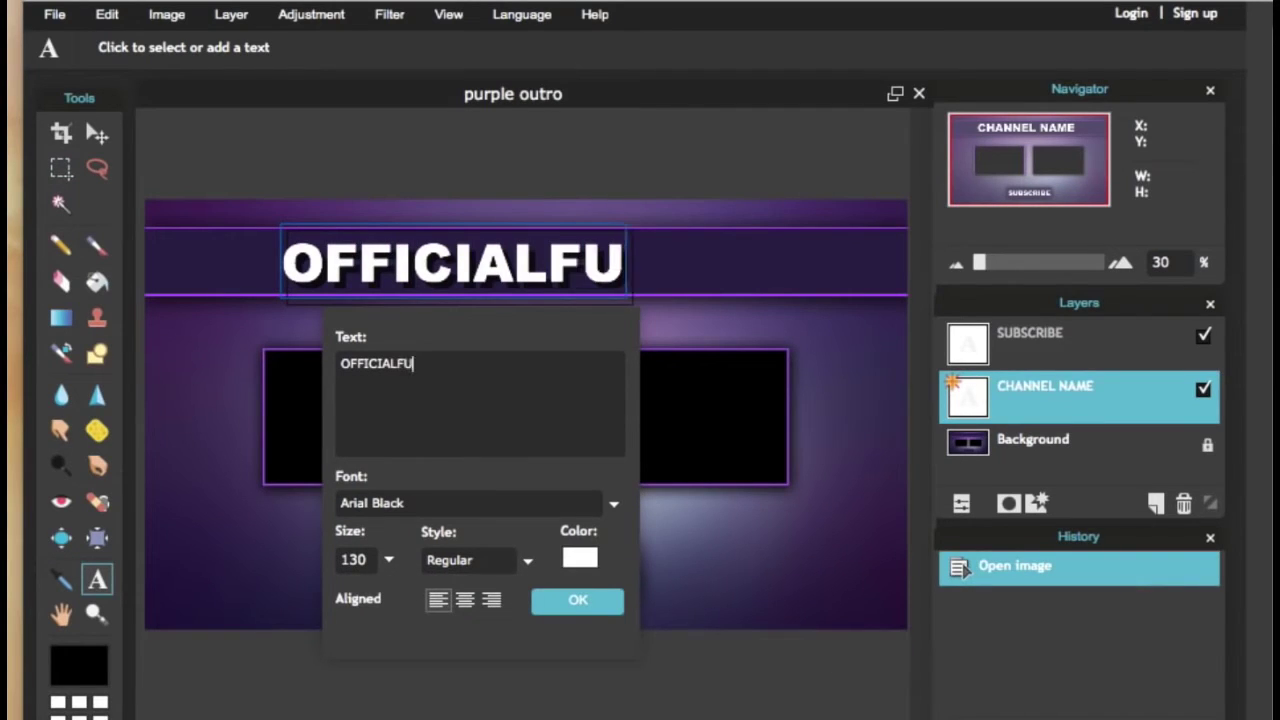
type("NNYCRE")
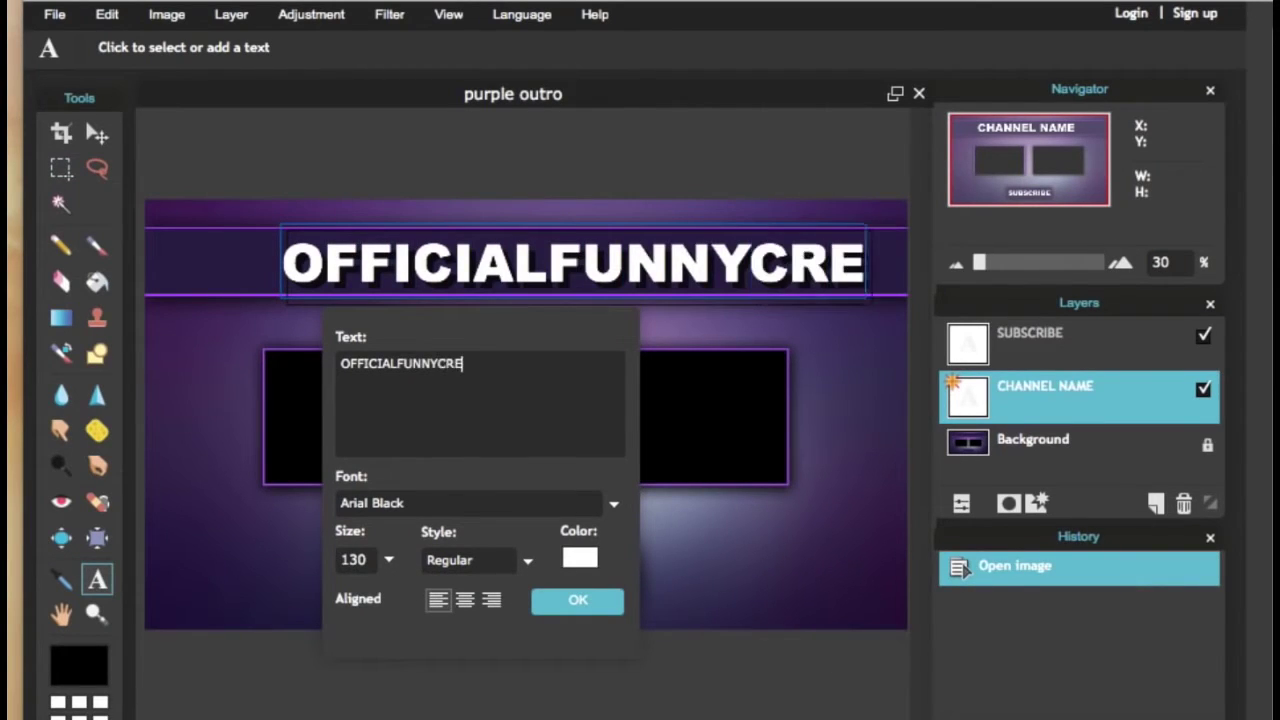
type("AM")
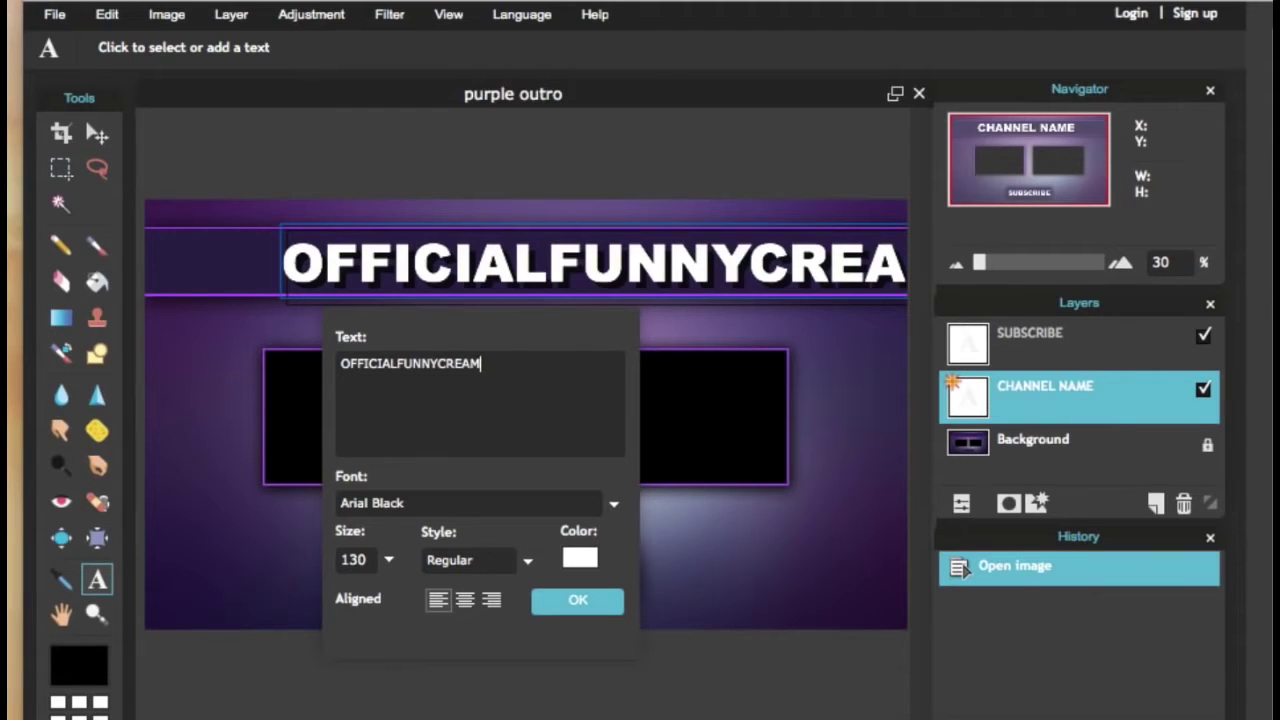
left_click(389, 561)
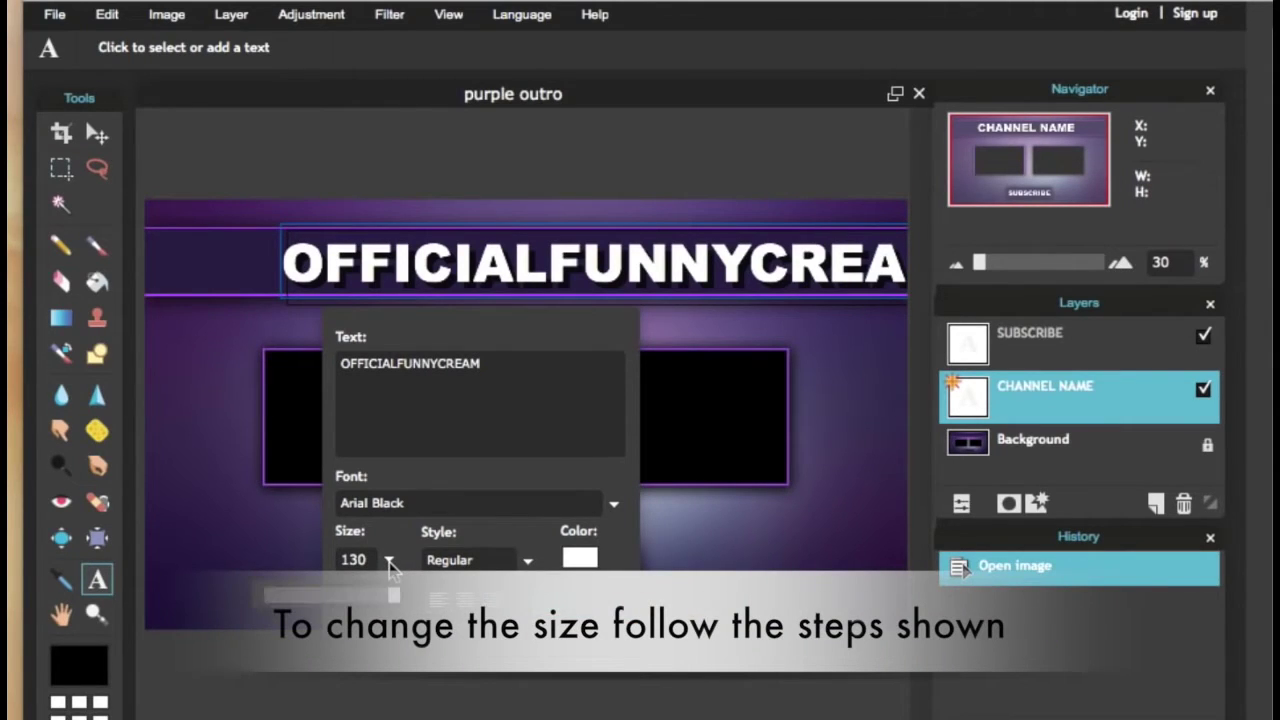
left_click_drag(393, 597, 378, 601)
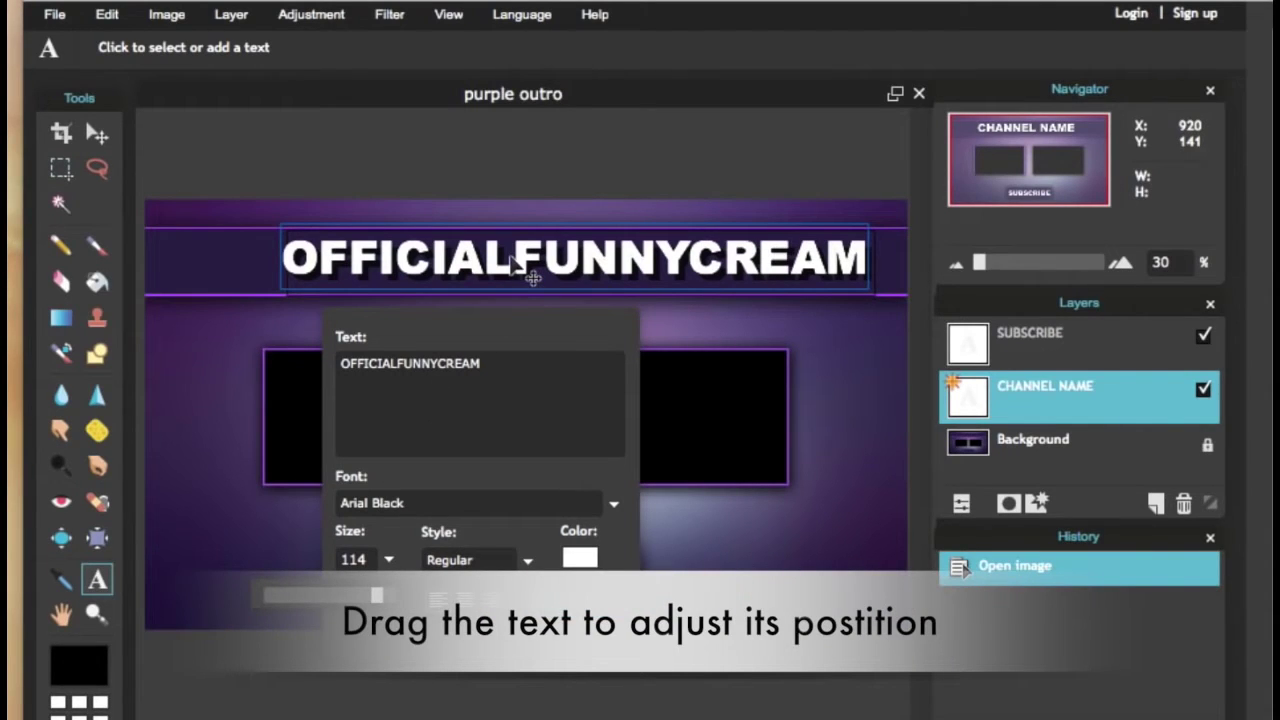
left_click_drag(512, 258, 469, 256)
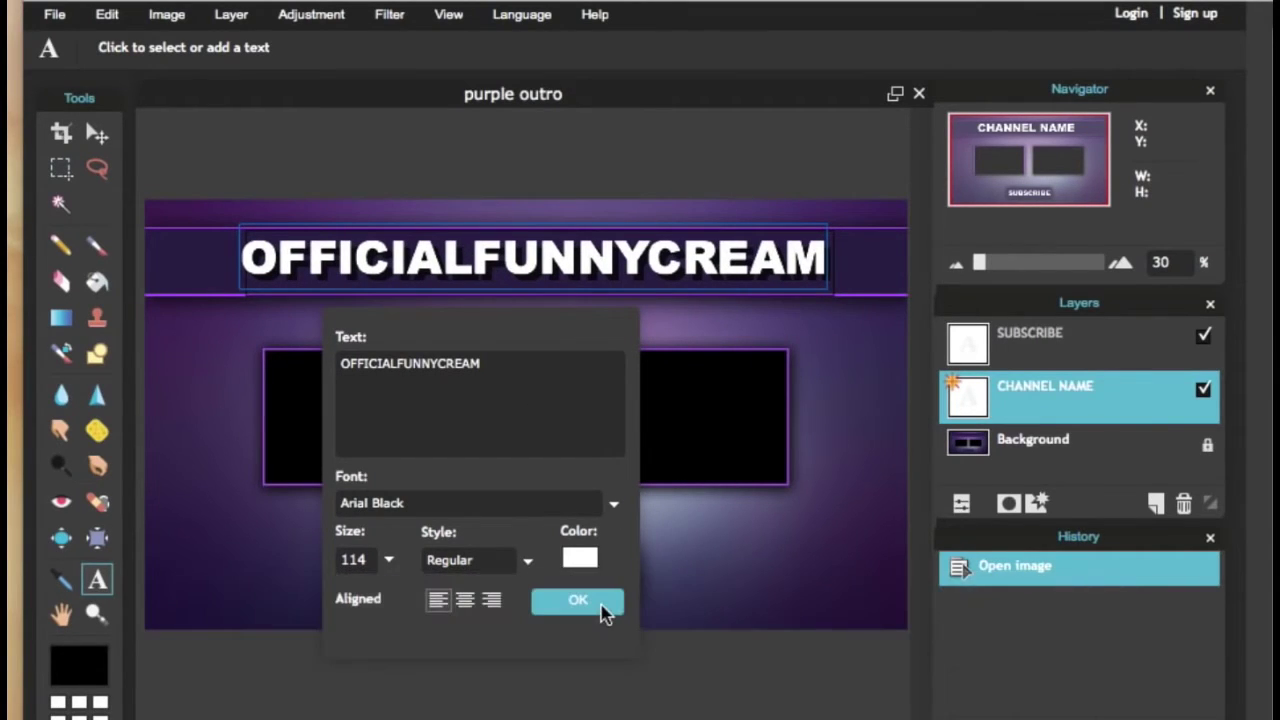
- Commit the channel name text, switch to the Move tool, and open Profile Pic.jpg from THUMBNAILS
left_click(578, 600)
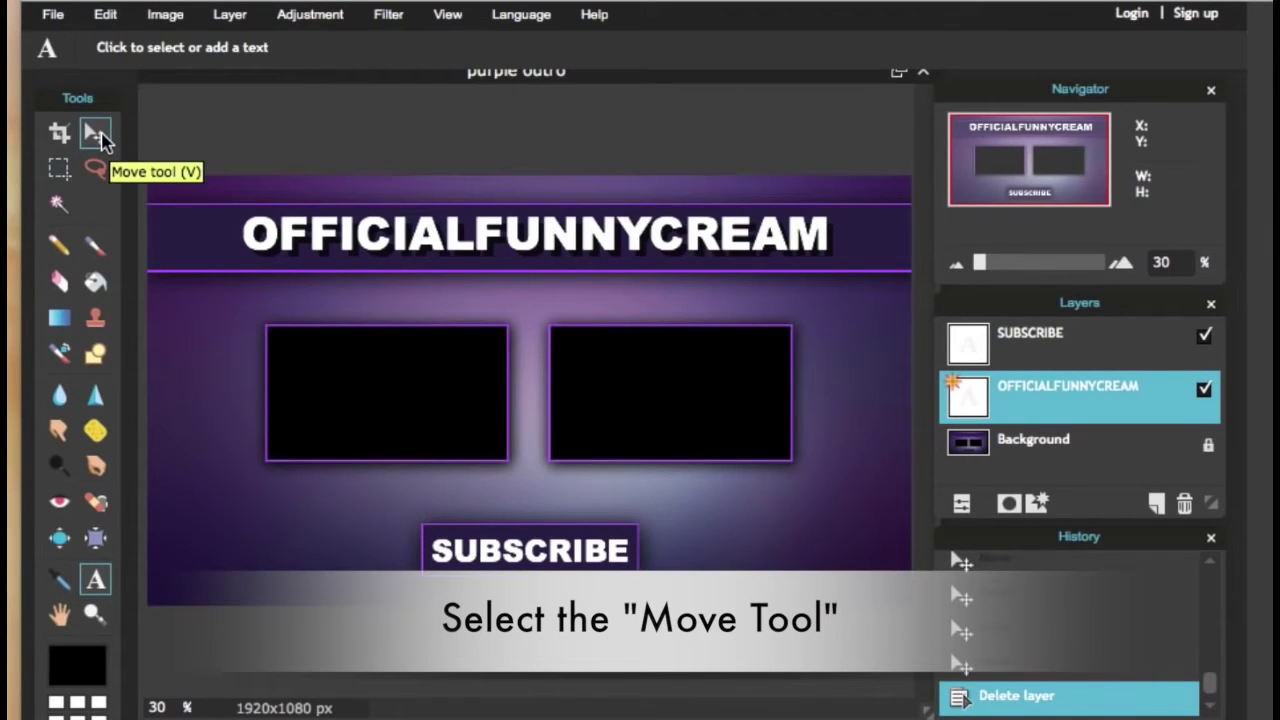
left_click(95, 134)
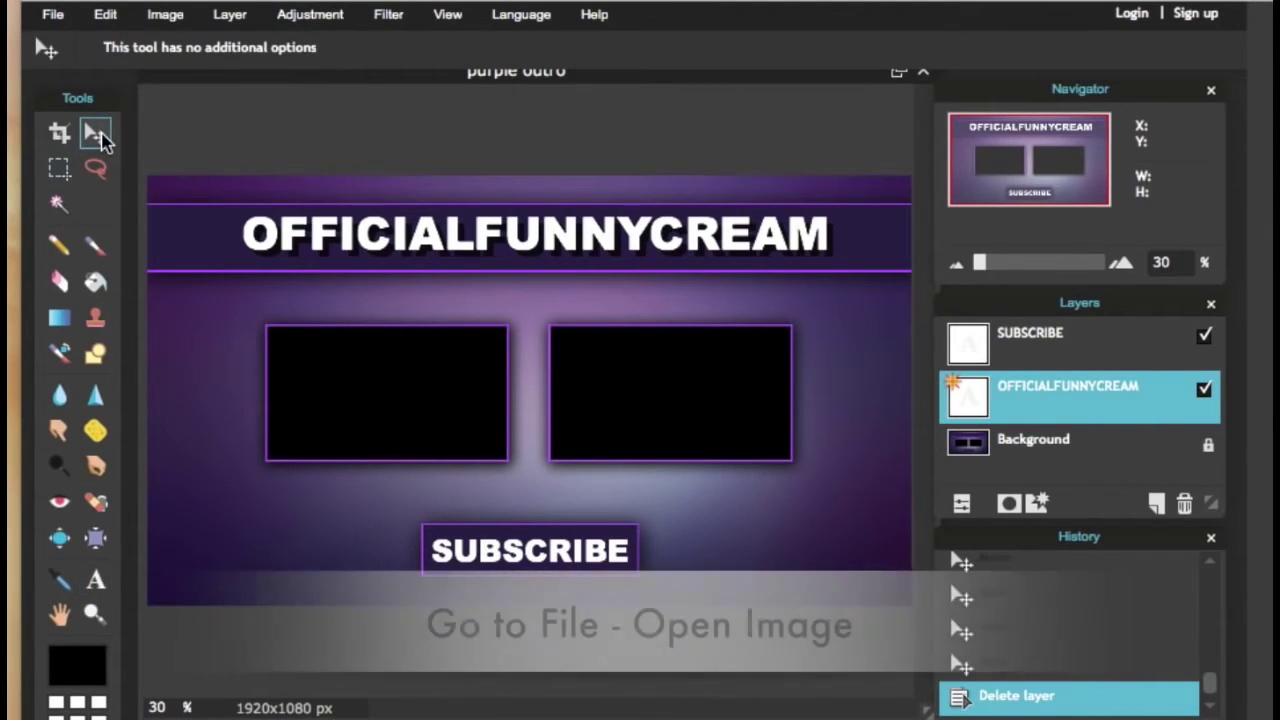
left_click(52, 15)
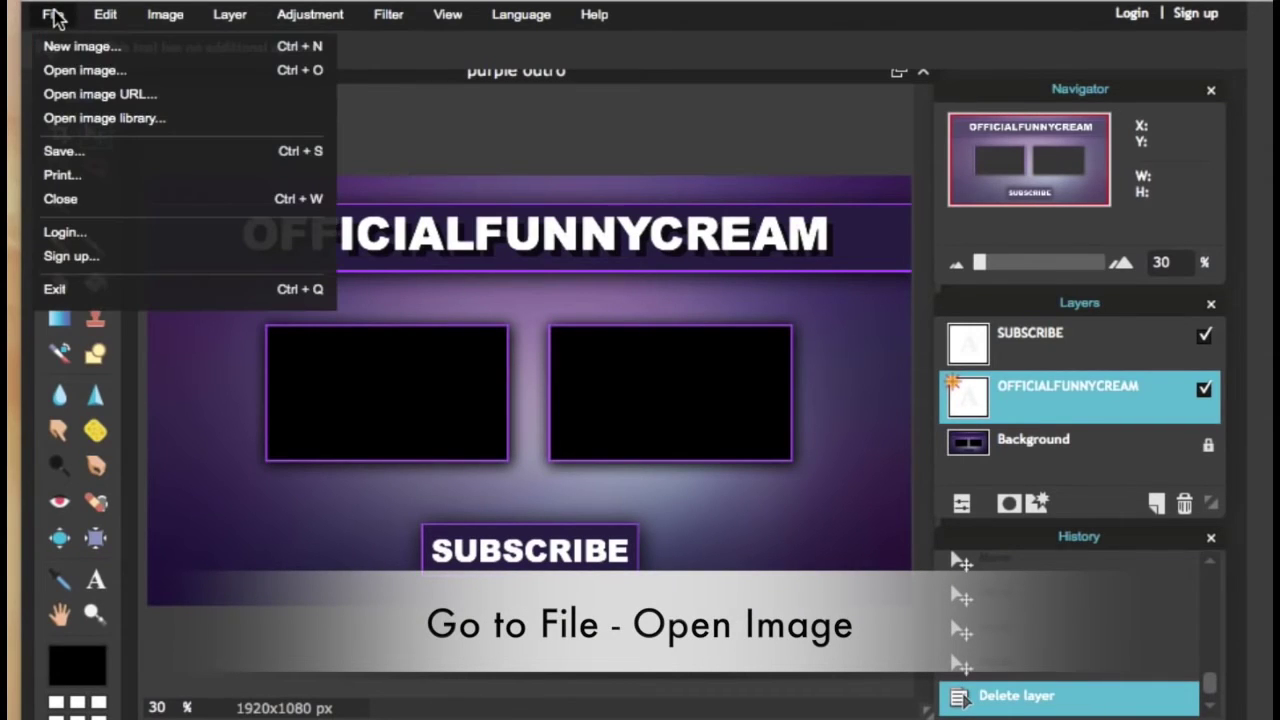
left_click(165, 83)
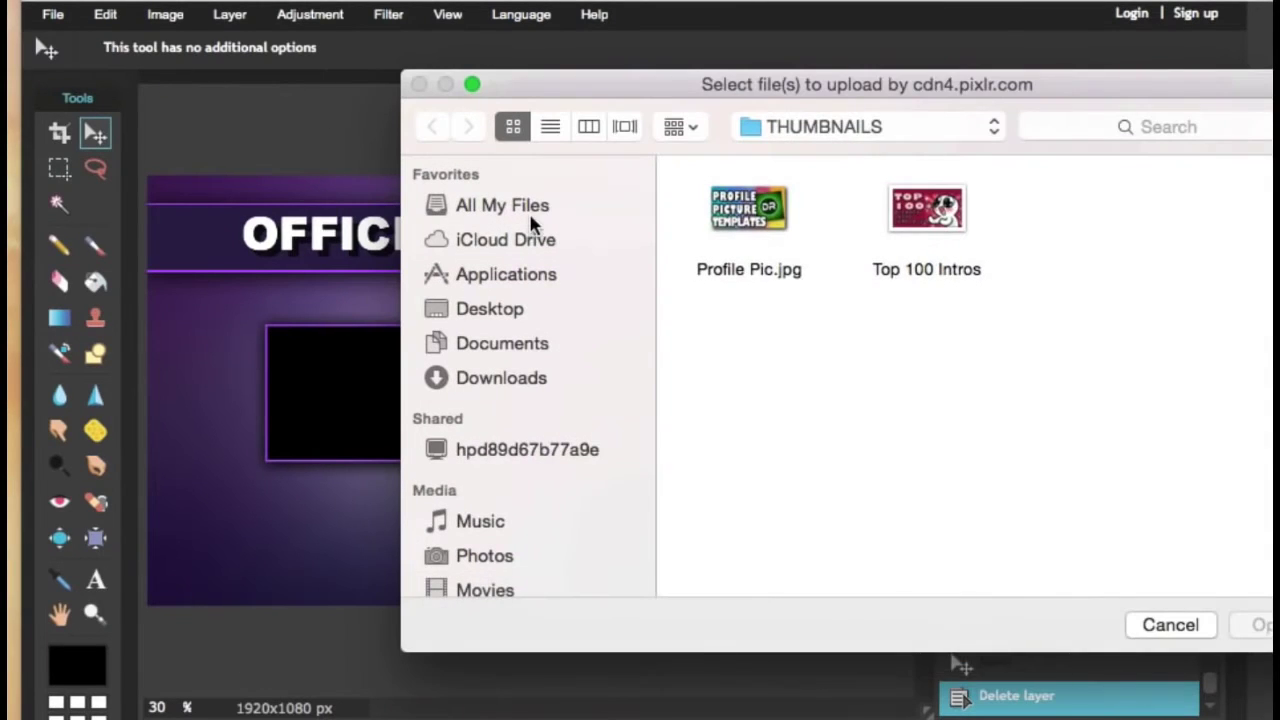
left_click(776, 222)
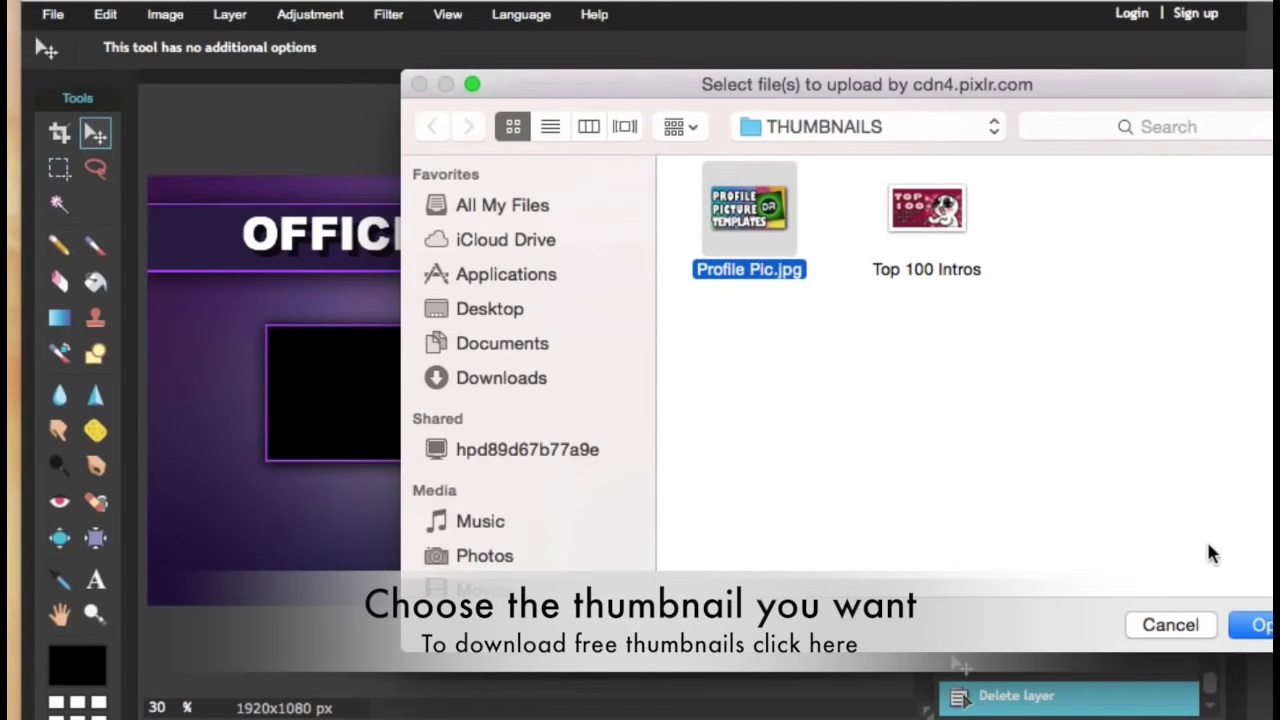
left_click(1240, 625)
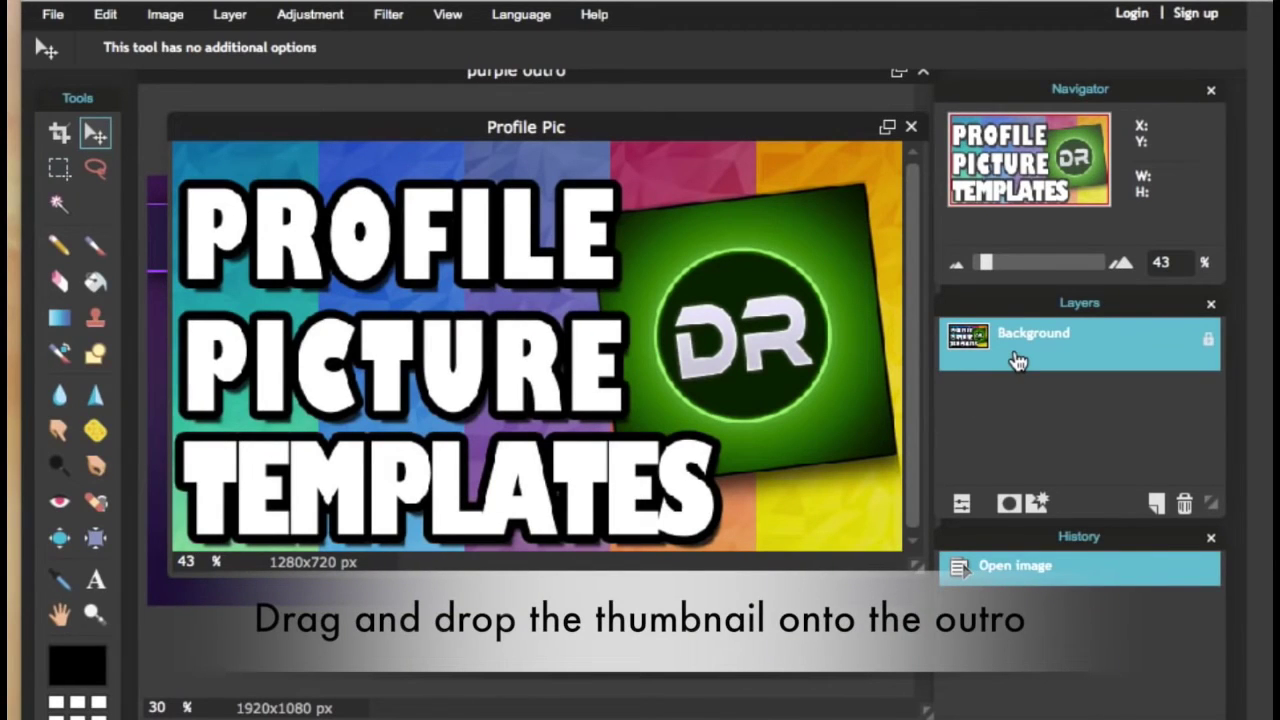
- Copy the Profile Pic thumbnail onto the outro and free-transform it into the left black frame
left_click_drag(1017, 361, 393, 663)
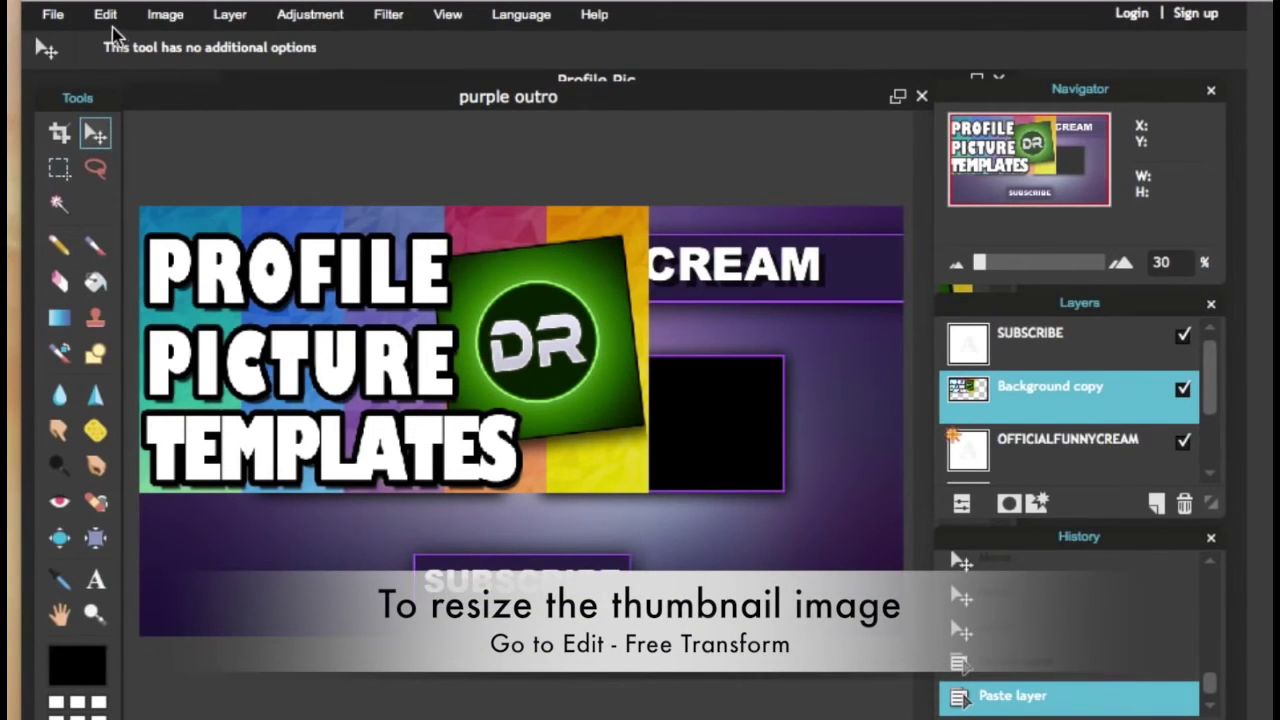
left_click(55, 16)
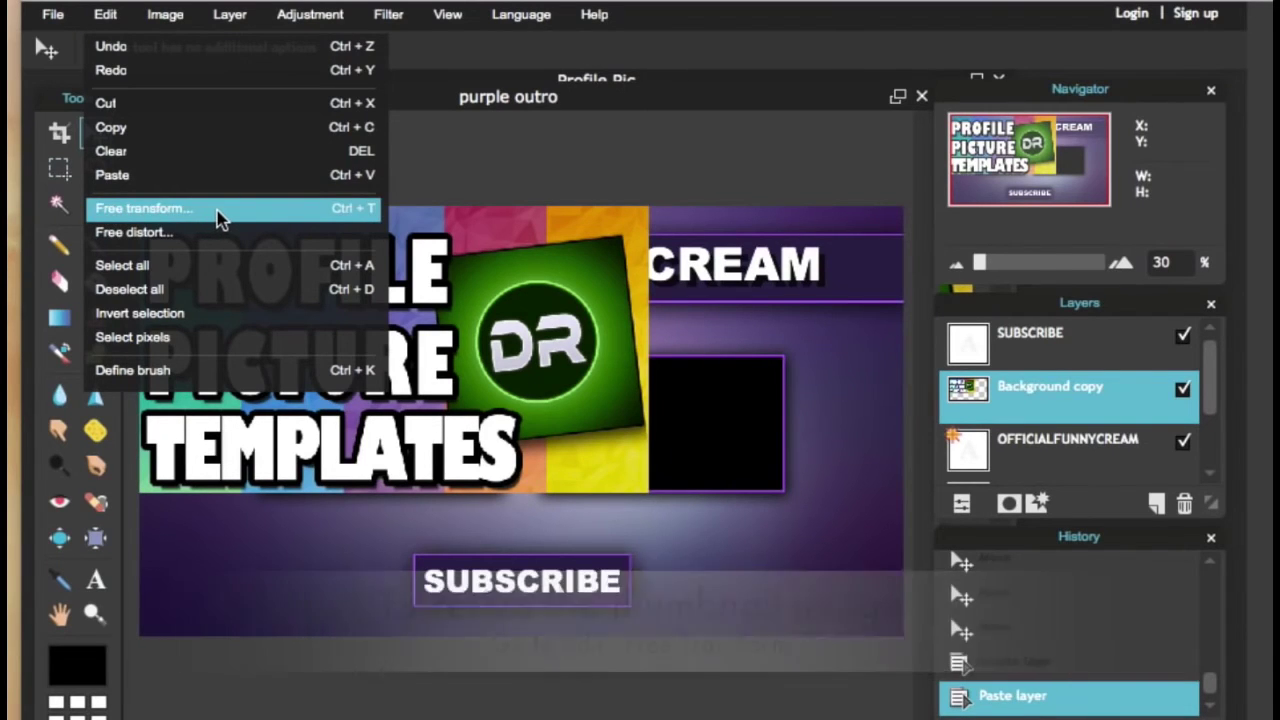
left_click(220, 220)
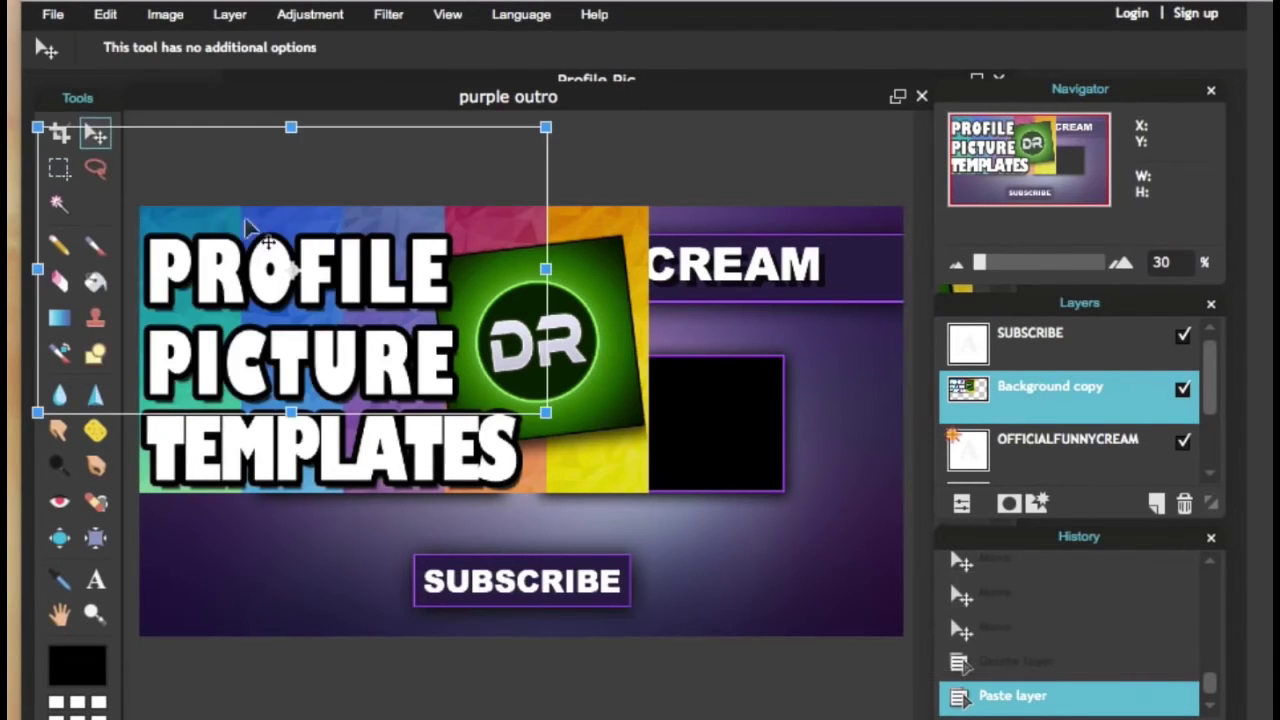
left_click_drag(549, 126, 497, 262)
mouse_move(420, 373)
left_mouse_down()
mouse_move(303, 388)
mouse_move(392, 341)
left_mouse_up()
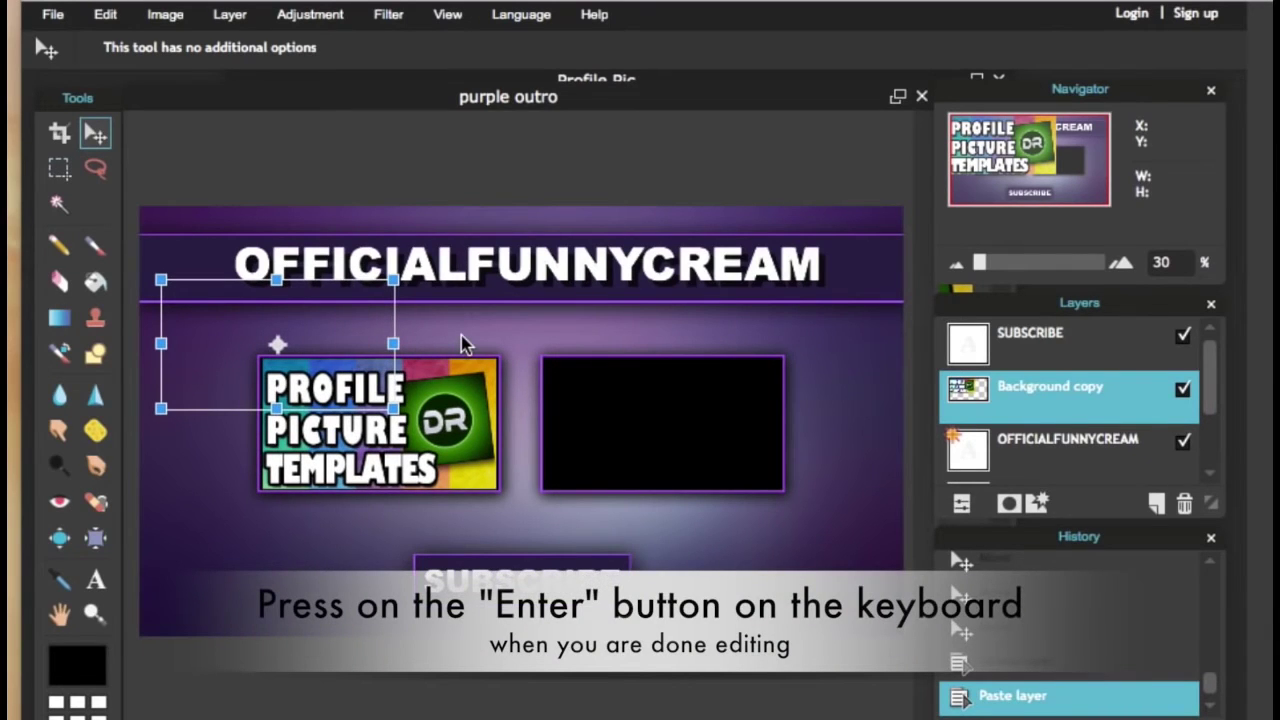
key("Return")
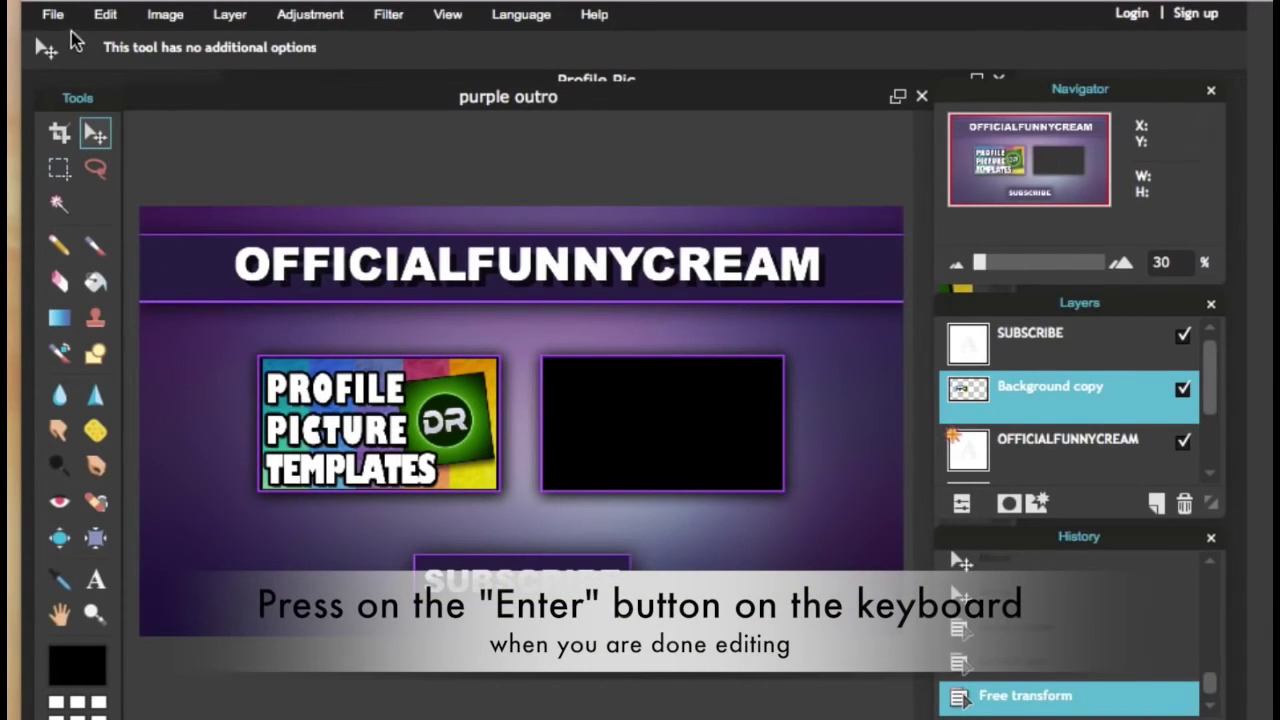
left_click(53, 14)
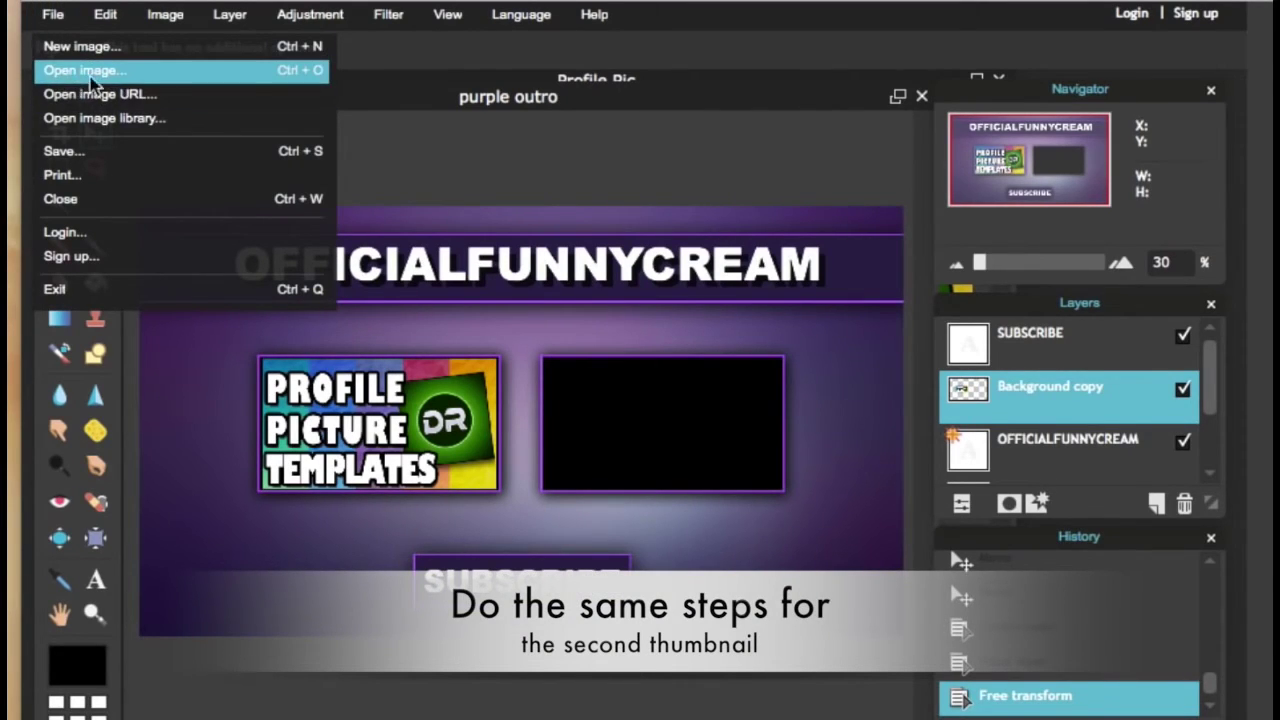
- Open the Top 100 Intros image from the computer
left_click(133, 72)
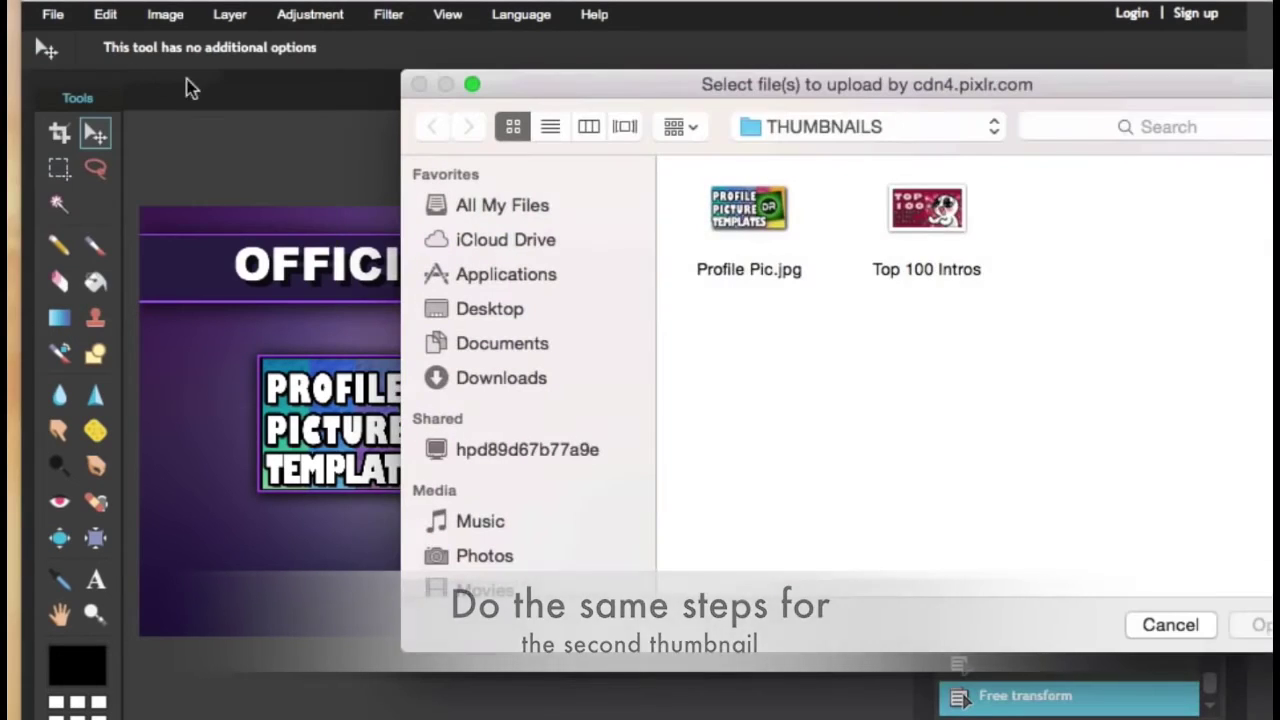
left_click(908, 215)
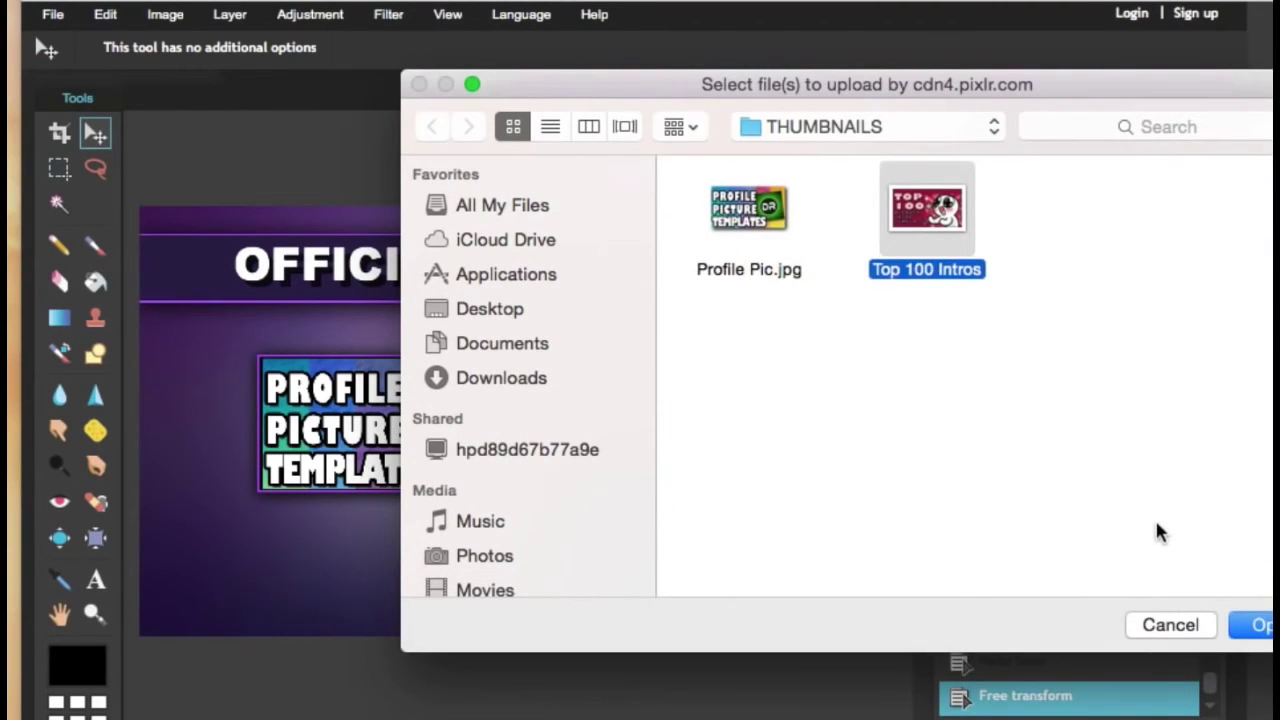
key("Return")
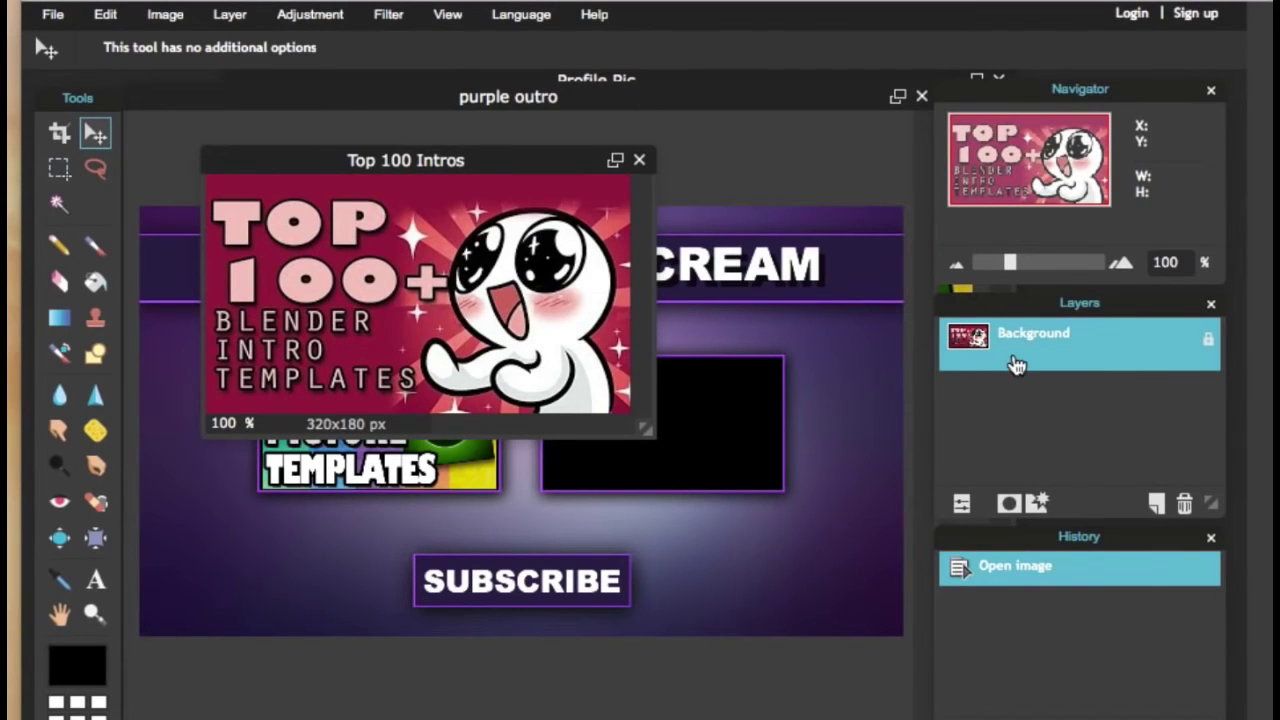
- Copy the Top 100 Intros image onto the outro and enlarge it to fill the right frame
left_click_drag(1015, 364, 610, 535)
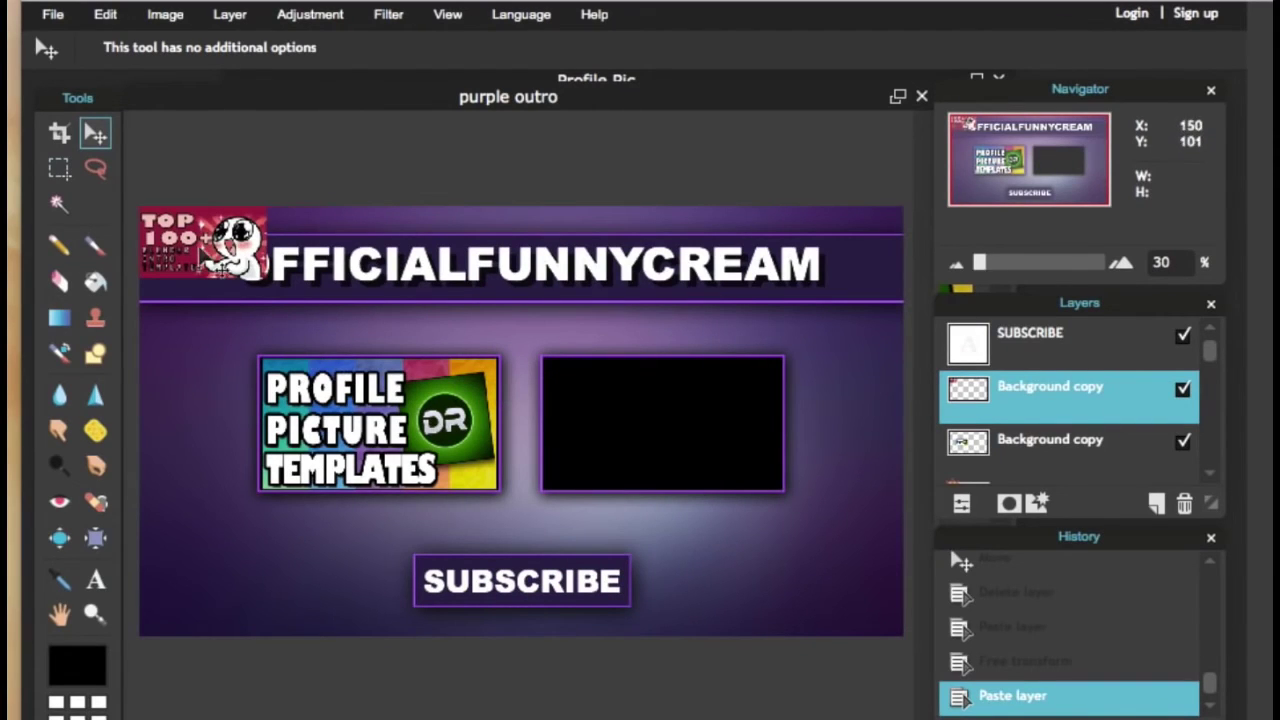
left_click_drag(203, 258, 607, 406)
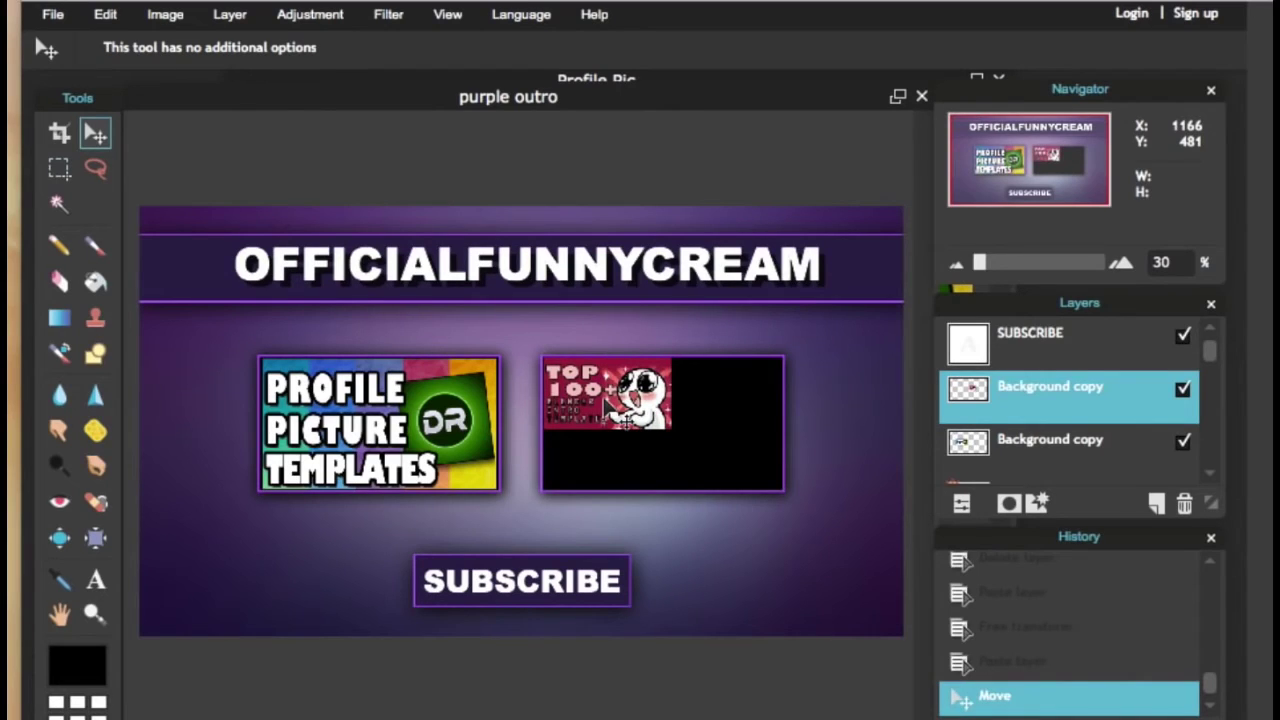
left_click(105, 16)
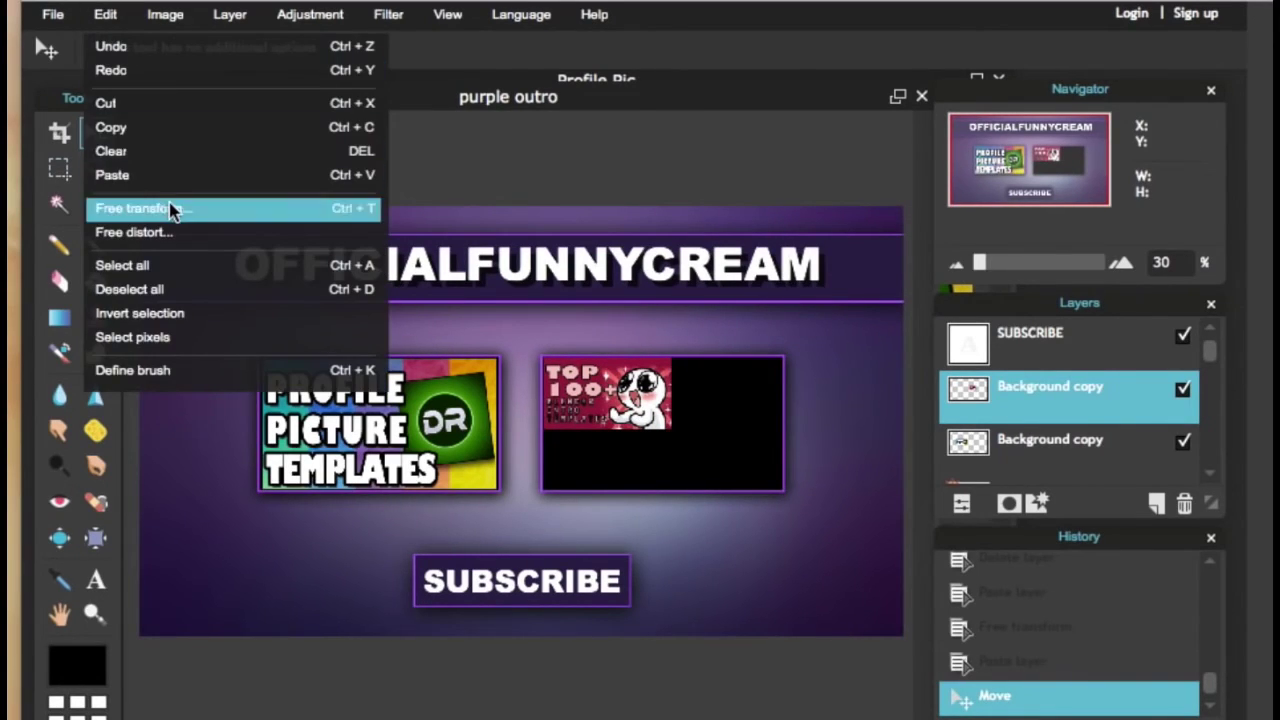
left_click(256, 210)
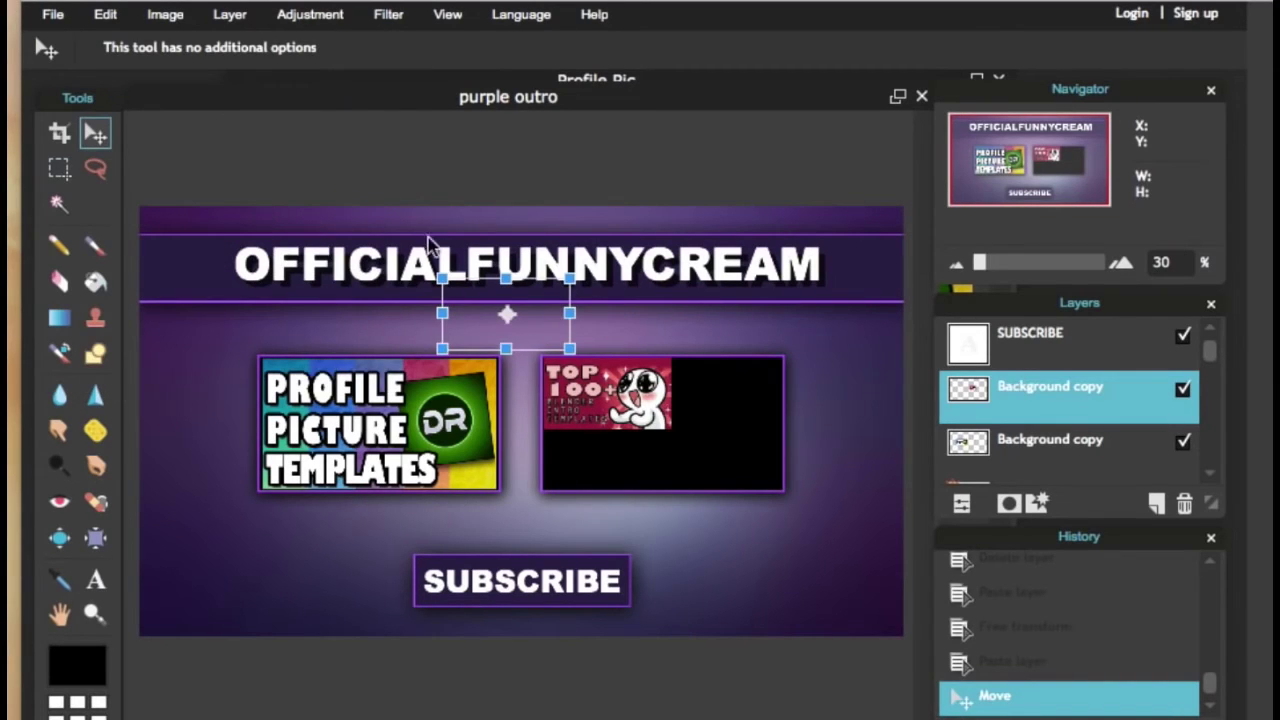
mouse_move(569, 355)
left_mouse_down()
mouse_move(622, 376)
mouse_move(612, 389)
mouse_move(577, 377)
left_mouse_up()
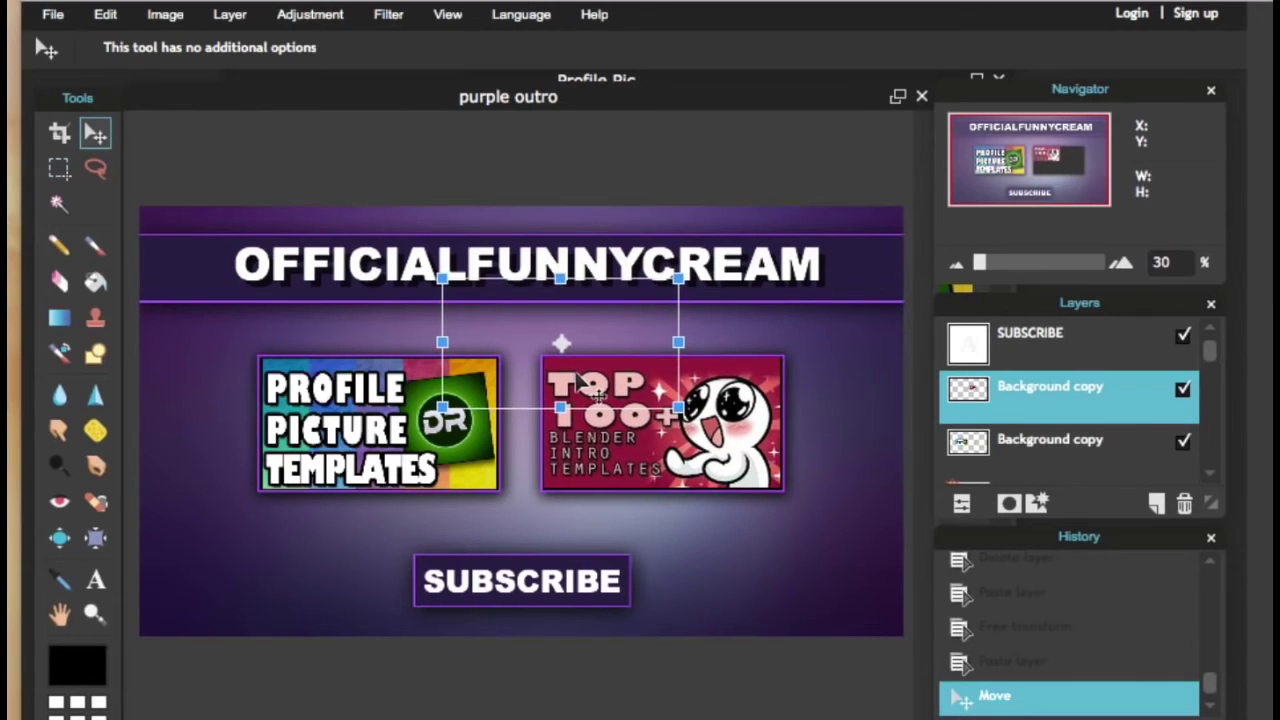
key("Return")
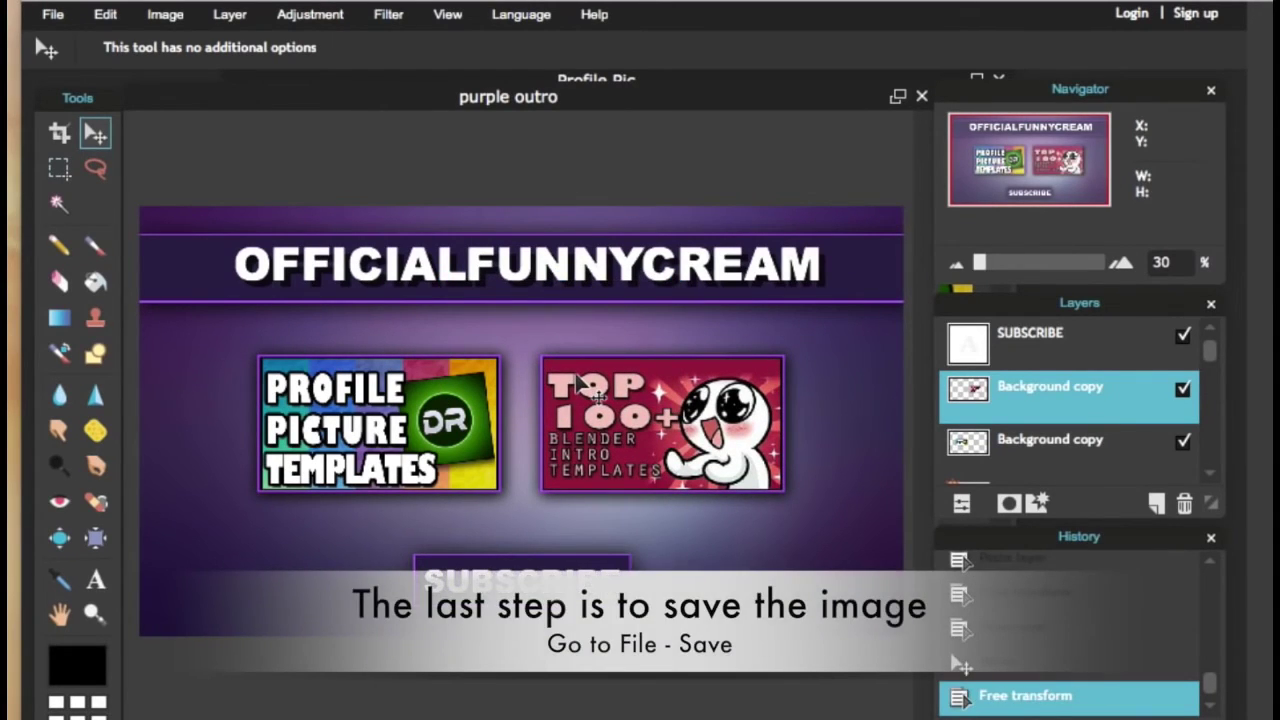
- Save the outro as purple outro.jpg in JPEG format at quality 100 into THUMBNAILS
left_click(53, 16)
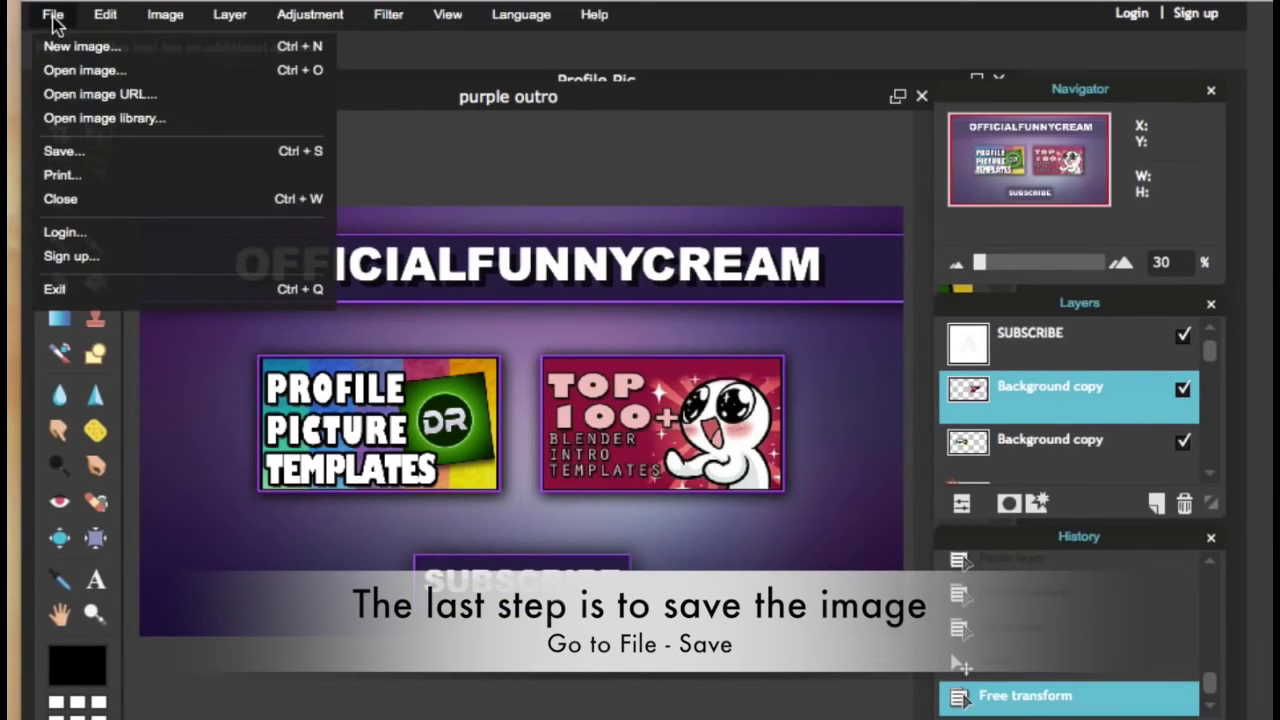
left_click(108, 153)
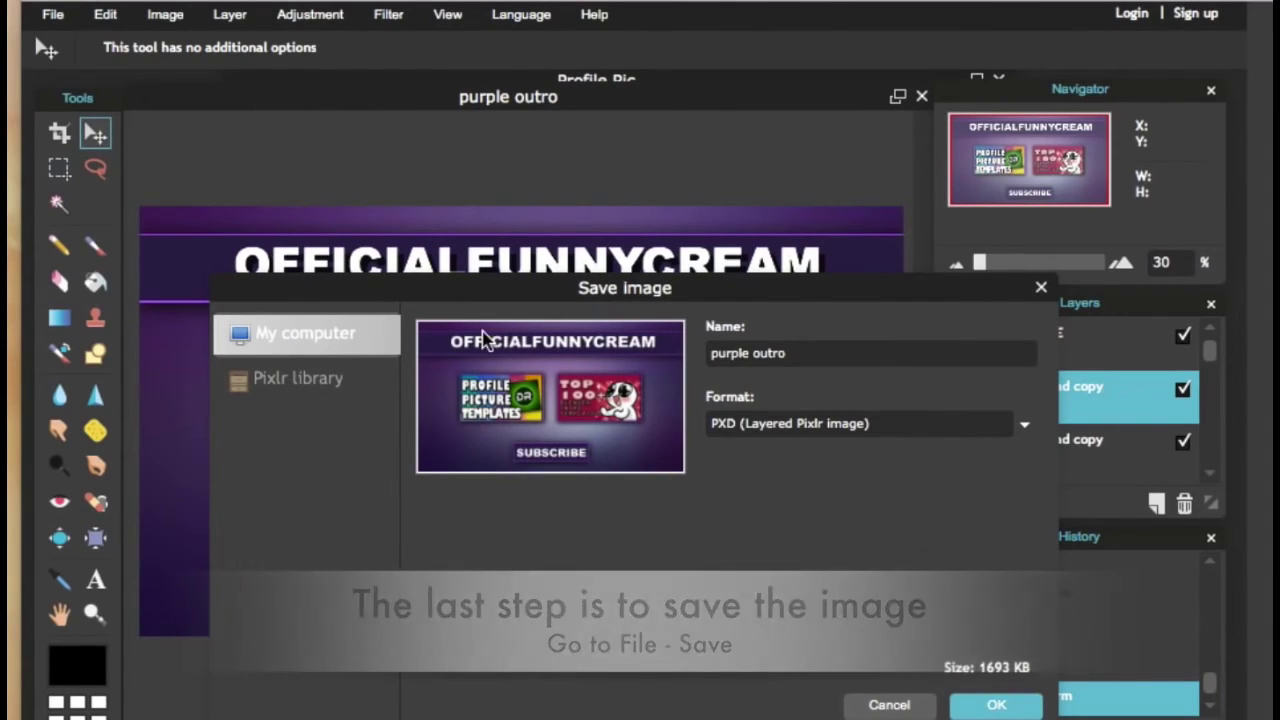
left_click(810, 428)
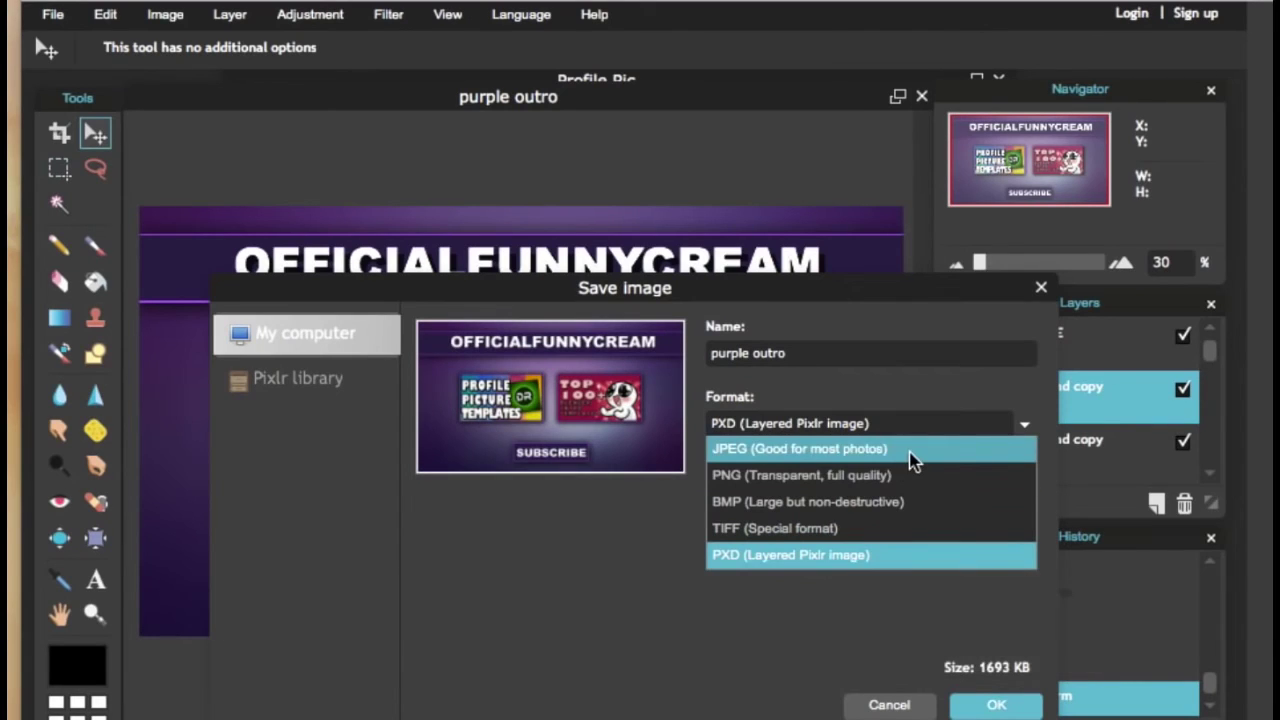
left_click(910, 459)
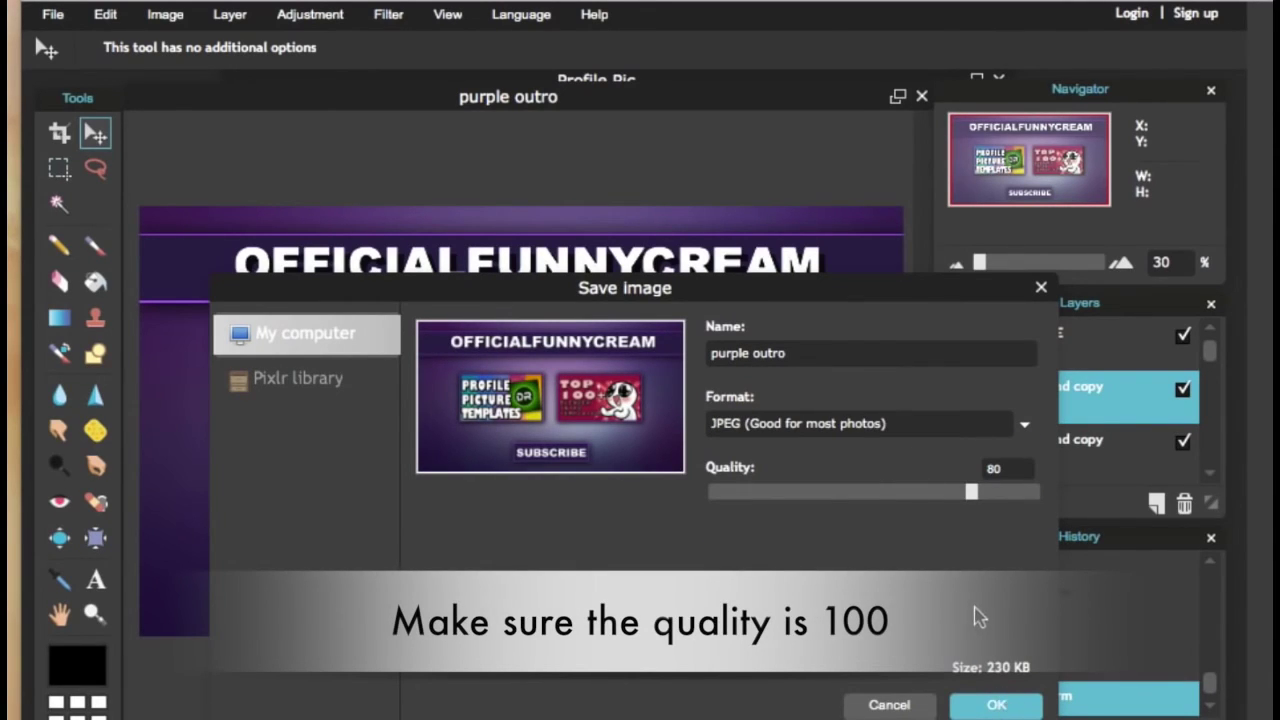
left_click_drag(971, 492, 1046, 507)
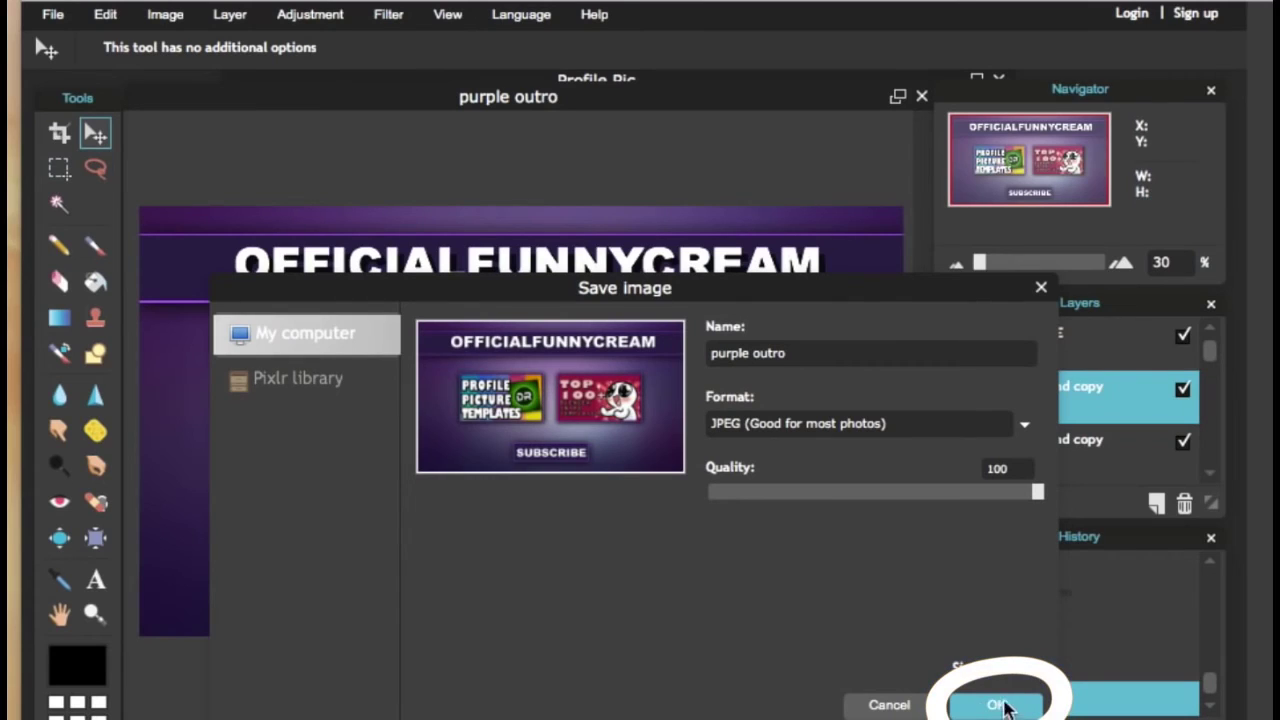
left_click(998, 706)
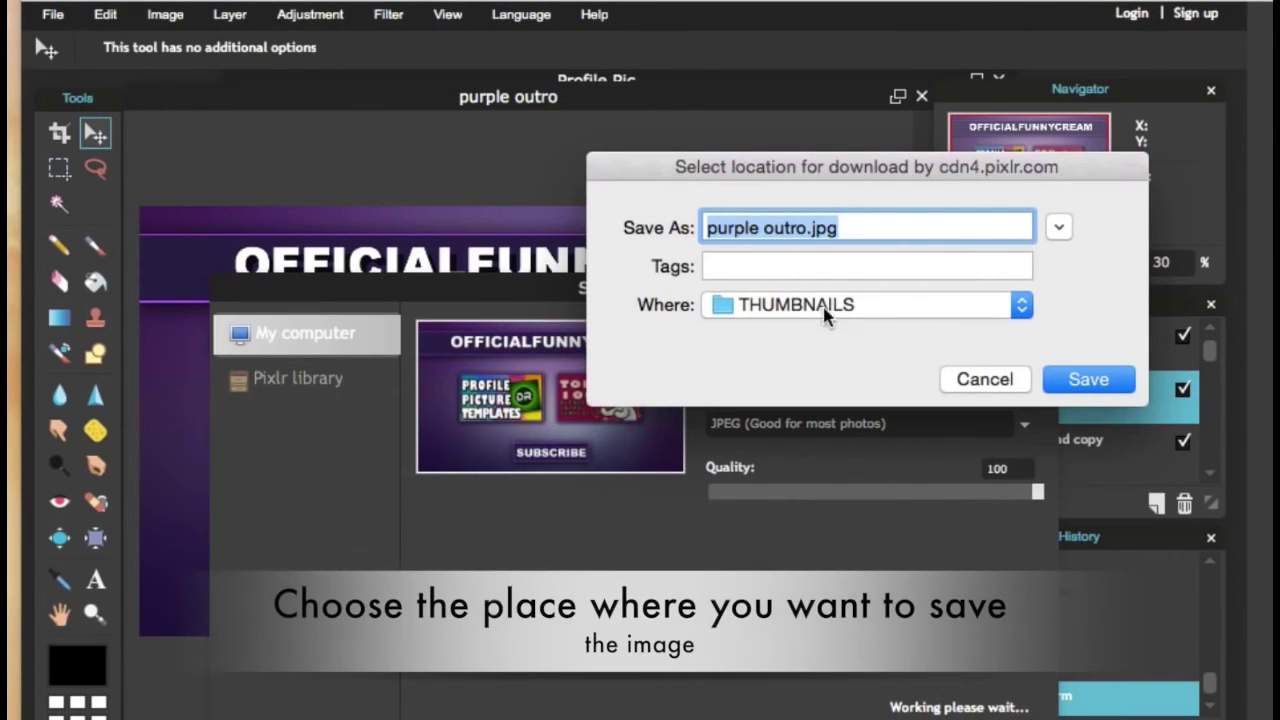
left_click(1089, 384)
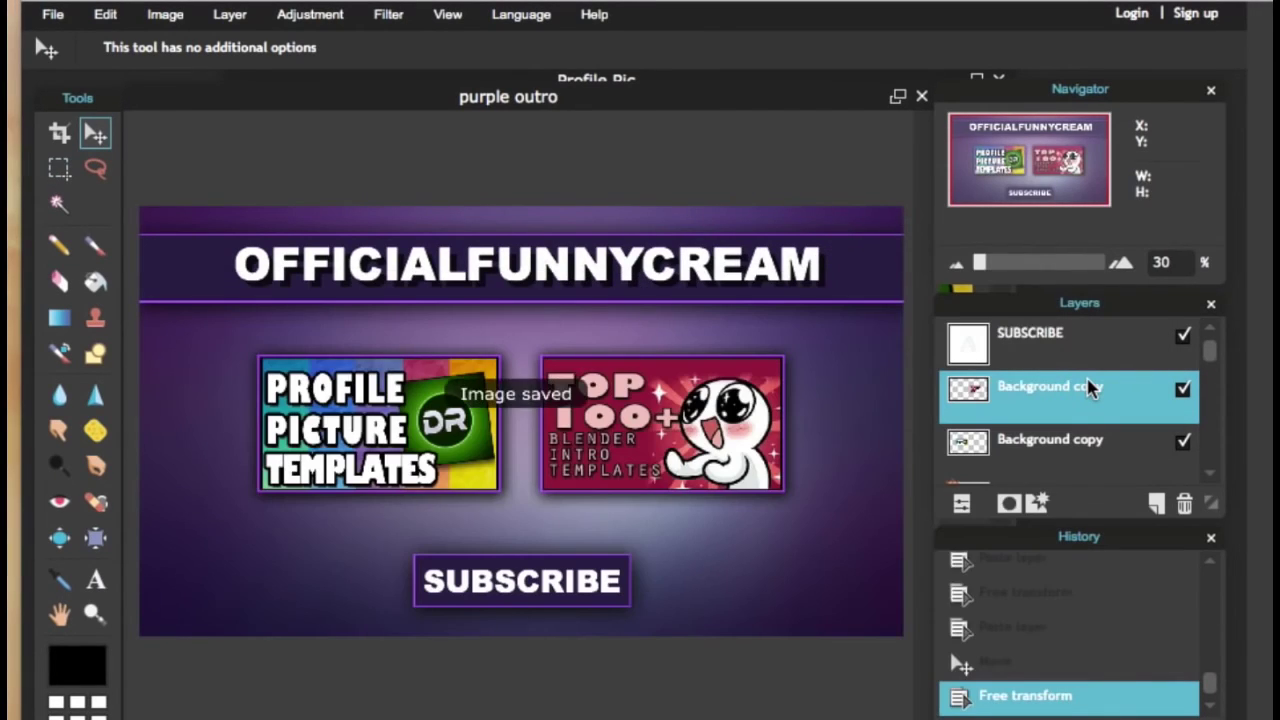